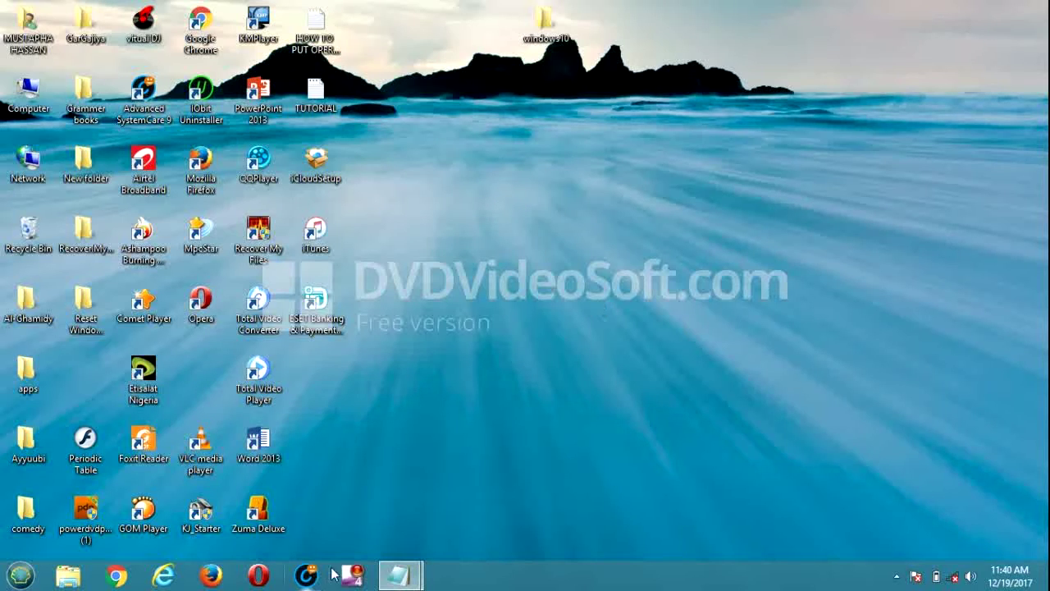
# Review the Notepad instructions on putting the operating system onto the flash drive and minimize the note.
pyautogui.moveTo(398, 574)
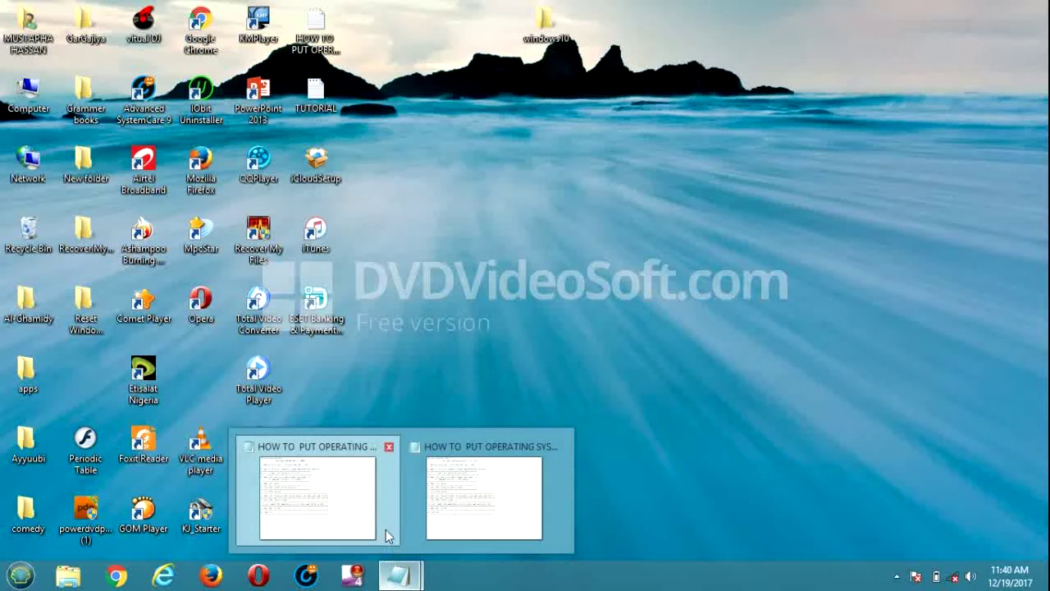
pyautogui.click(359, 486)
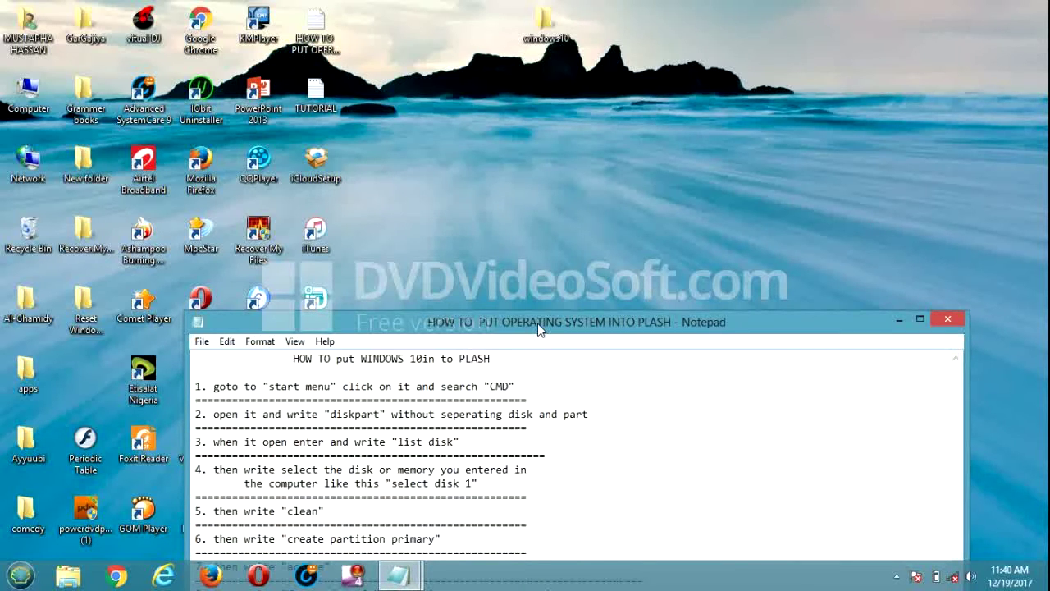
pyautogui.moveTo(529, 328); pyautogui.dragTo(508, 49)
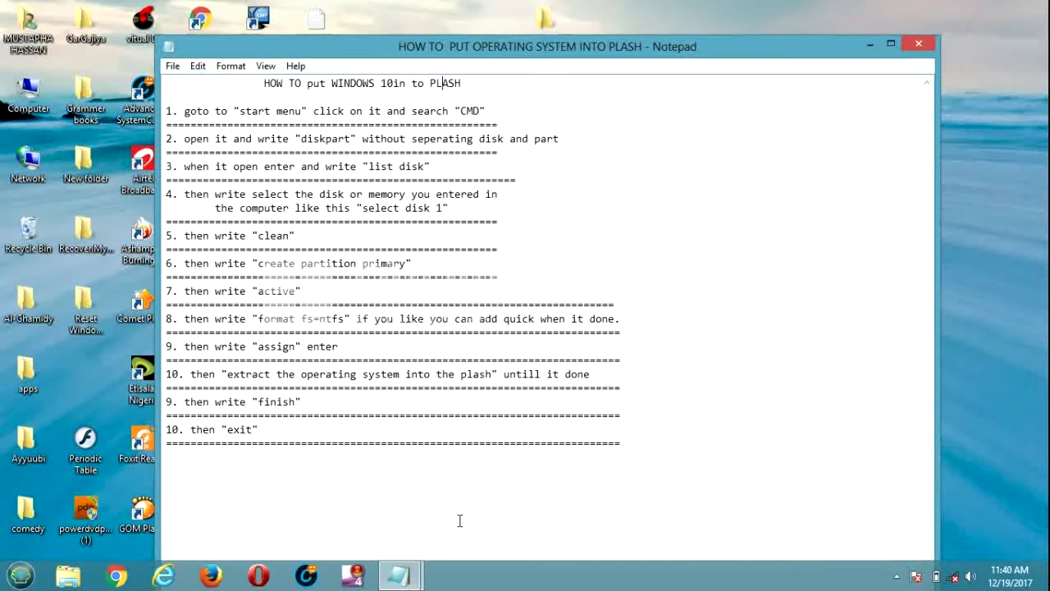
pyautogui.click(868, 44)
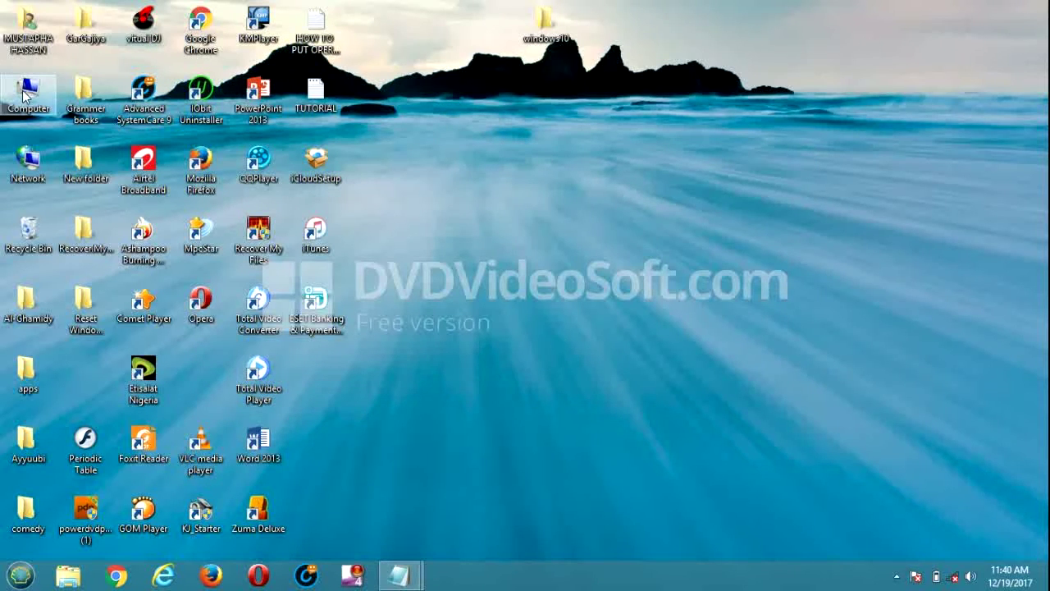
# Inspect the contents of Removable Disk (E:) in Computer, return to the drive overview and minimize the window.
pyautogui.doubleClick(25, 94)
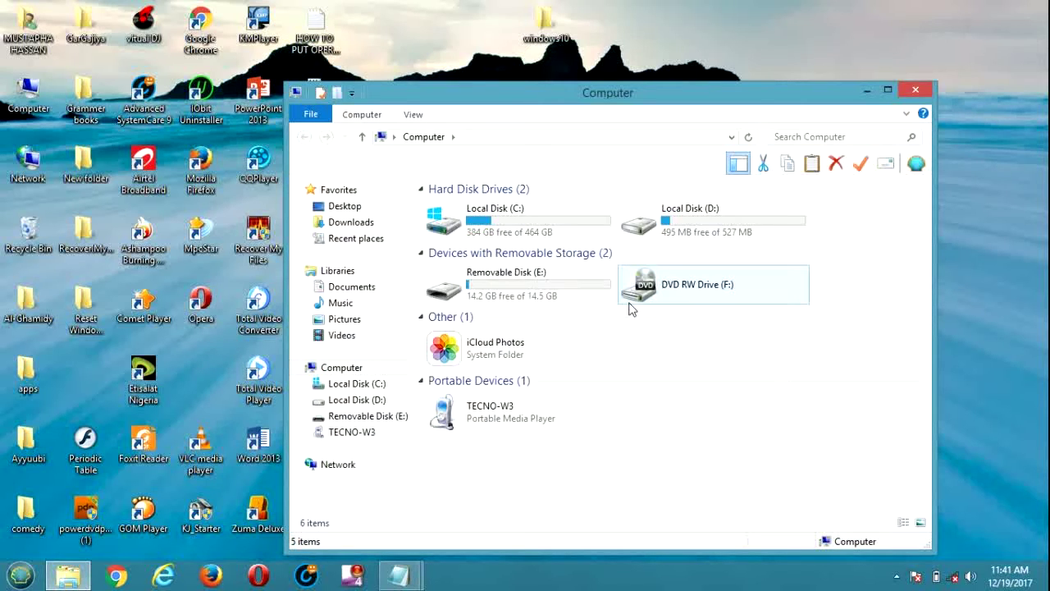
pyautogui.click(525, 294)
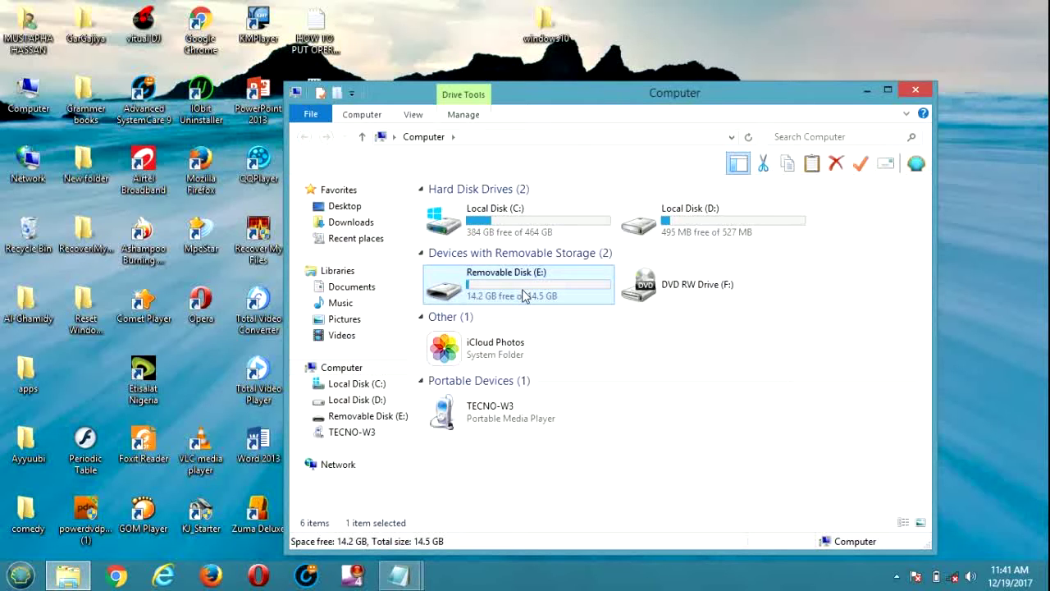
pyautogui.doubleClick(524, 296)
pyautogui.click(522, 293)
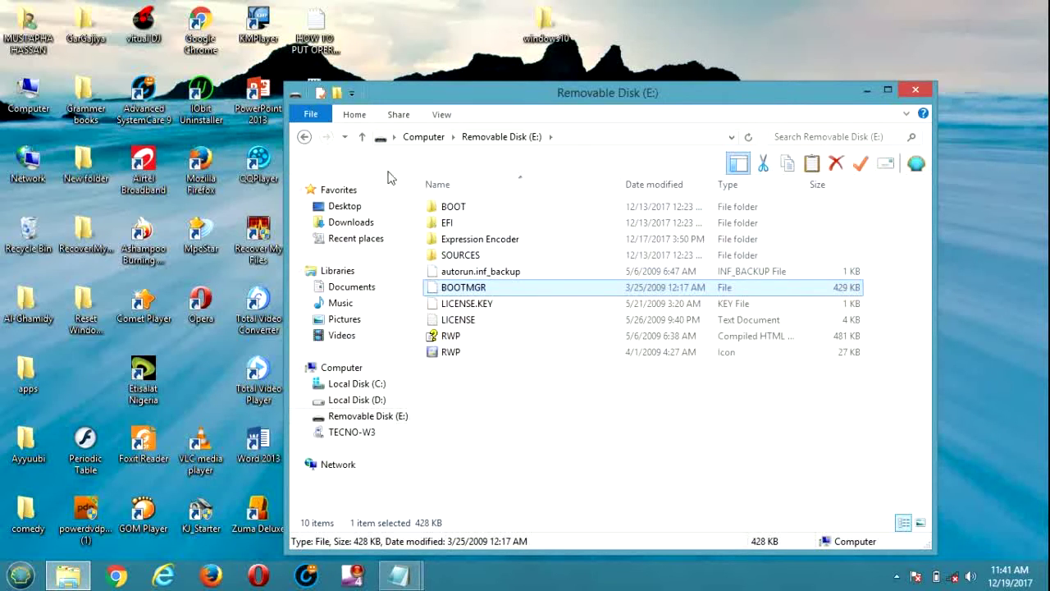
pyautogui.click(311, 138)
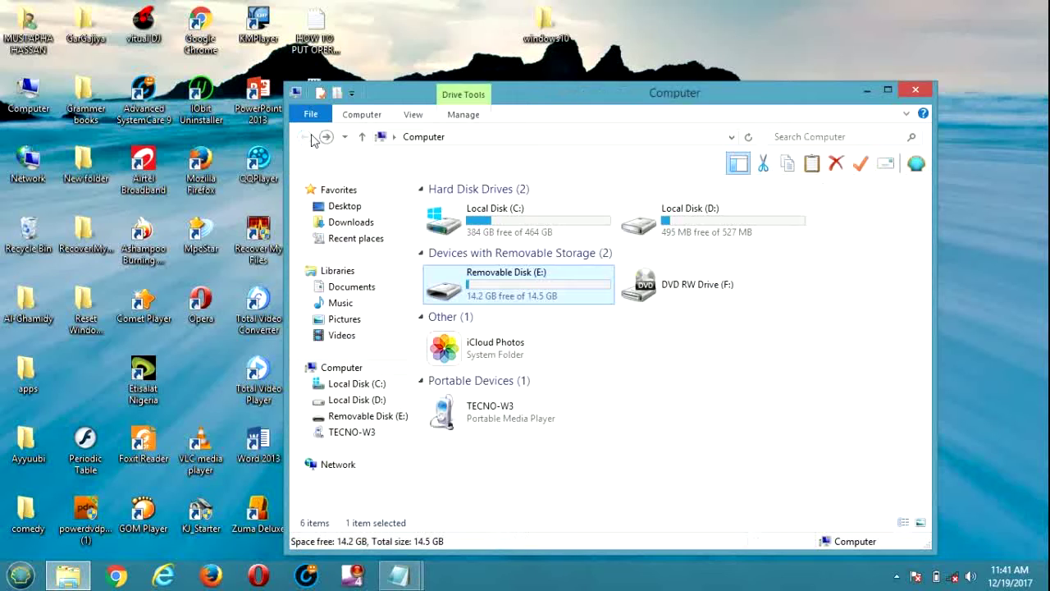
pyautogui.click(868, 90)
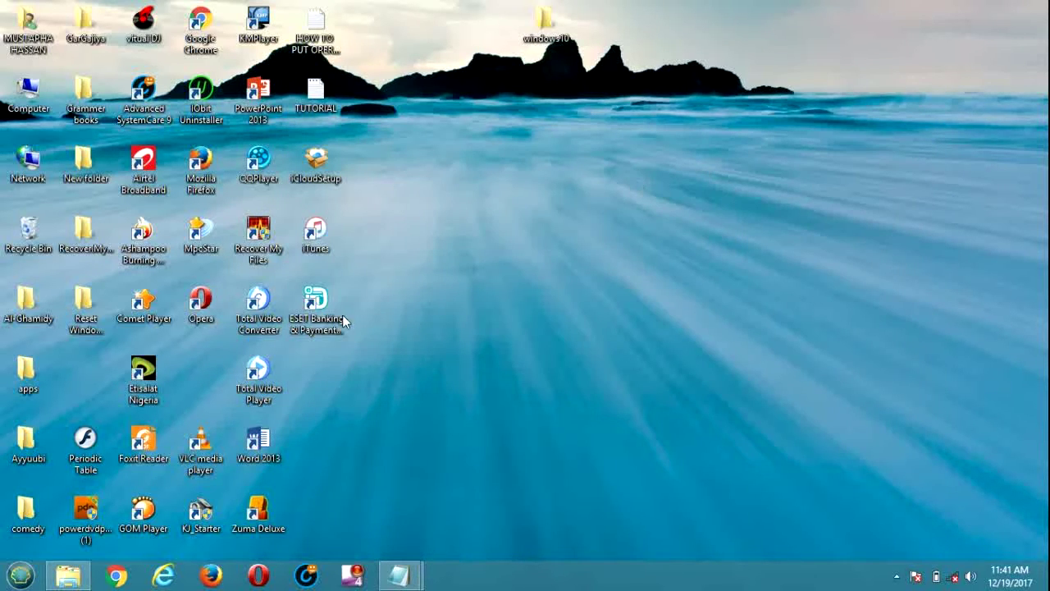
# Search the installed programs for CMD and open the command prompt.
pyautogui.click(23, 577)
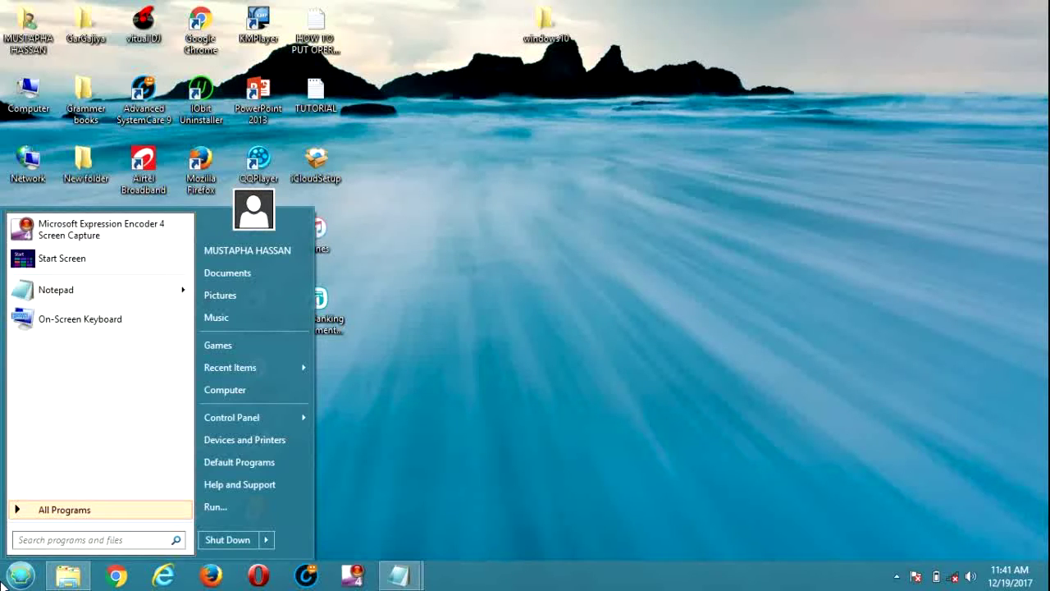
pyautogui.write('CMD')
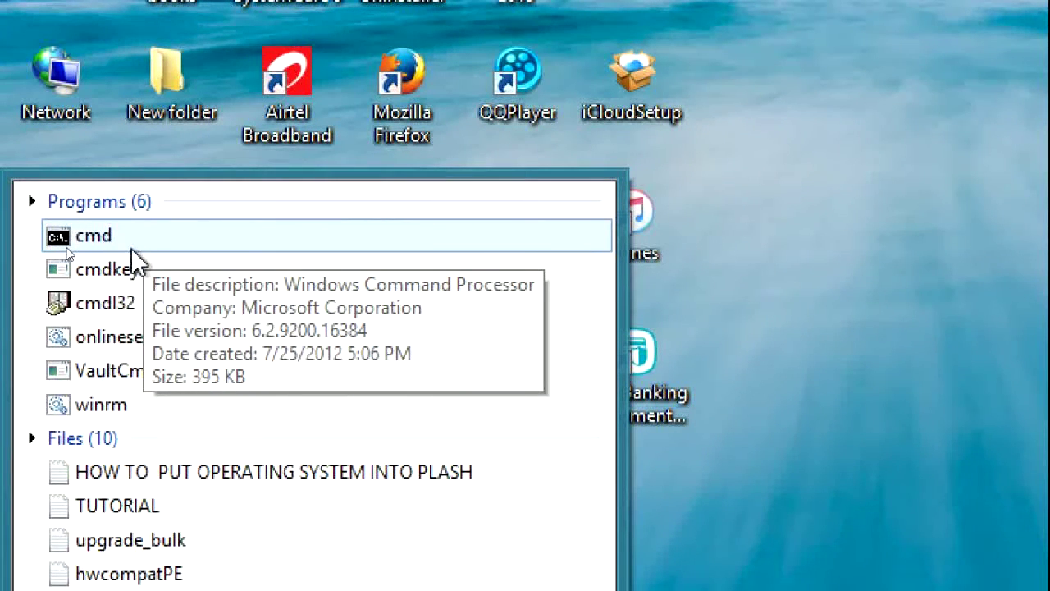
pyautogui.click(132, 249)
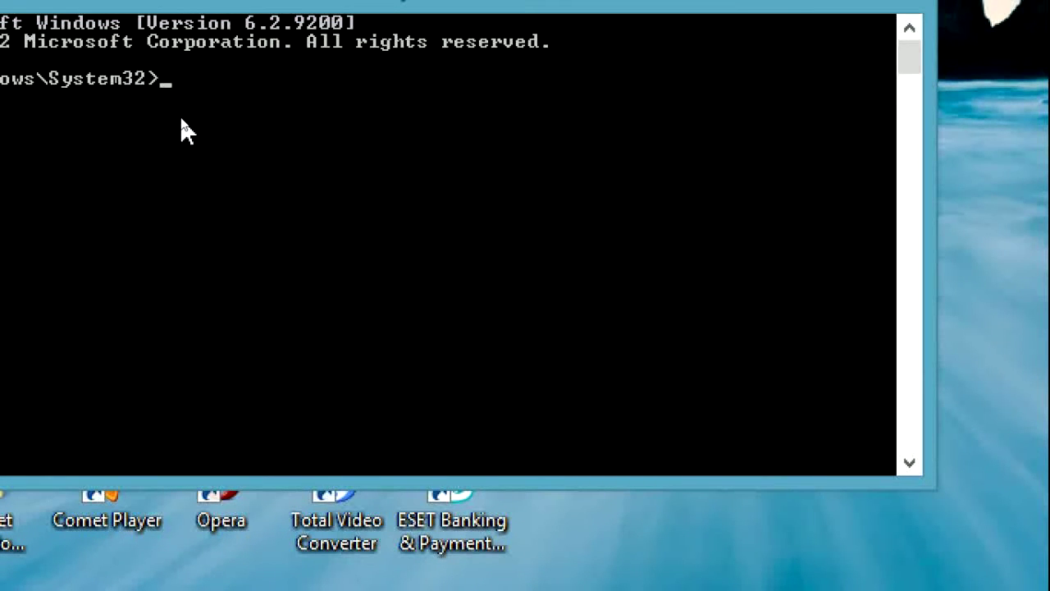
# Run DISKPART from the command prompt and bring the DiskPart window to the front.
pyautogui.write('DISKPA')
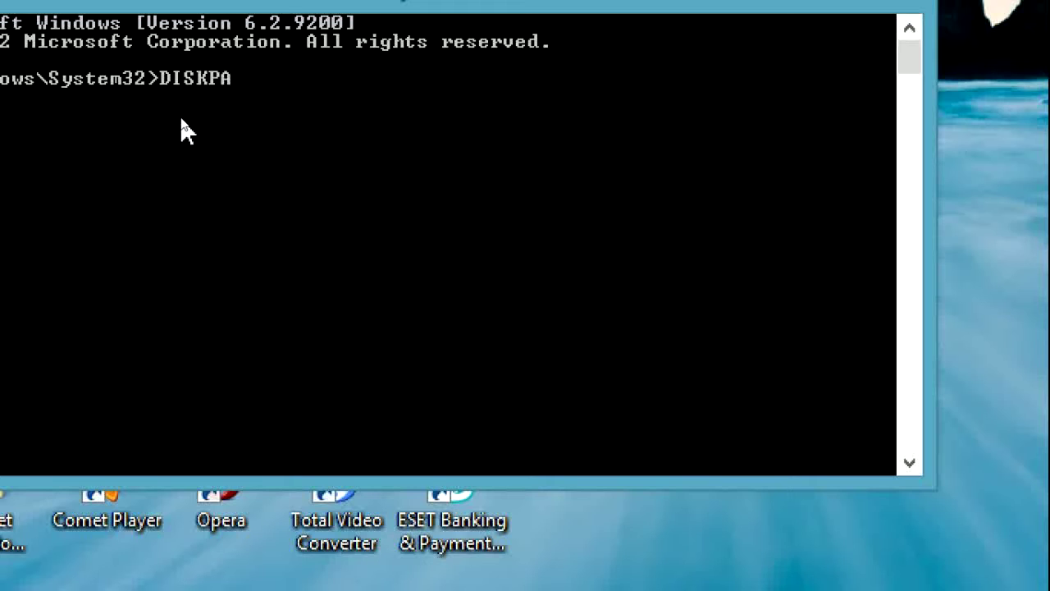
pyautogui.write('RT')
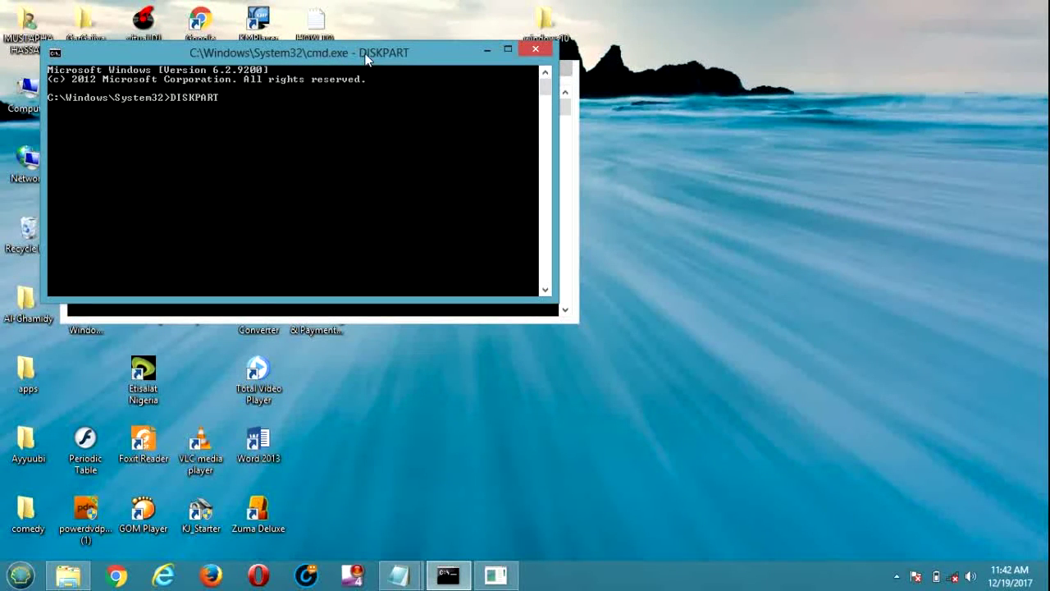
pyautogui.moveTo(443, 117); pyautogui.dragTo(380, 113)
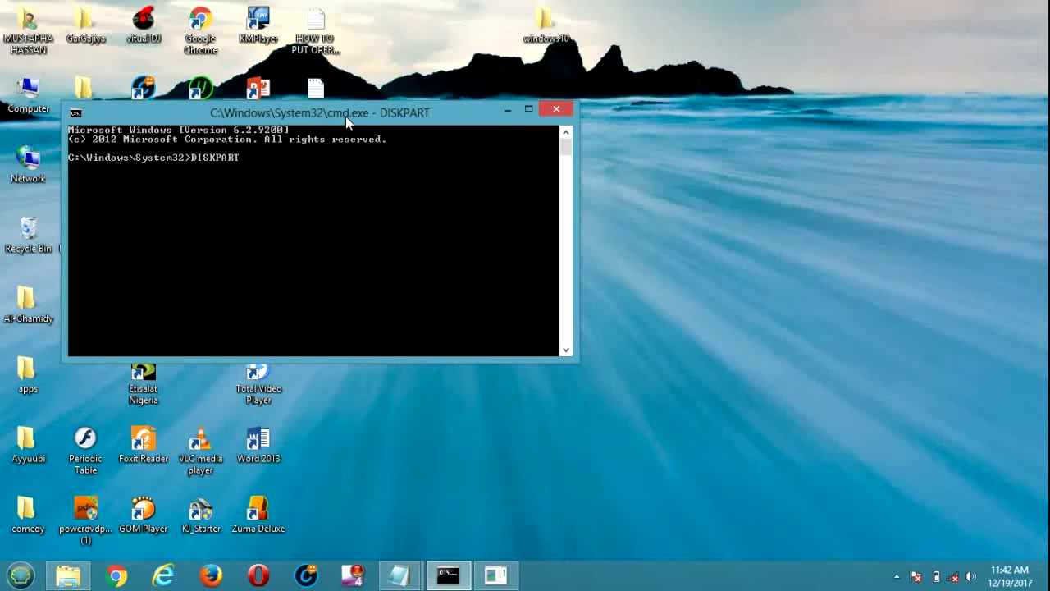
pyautogui.moveTo(345, 117); pyautogui.dragTo(356, 117)
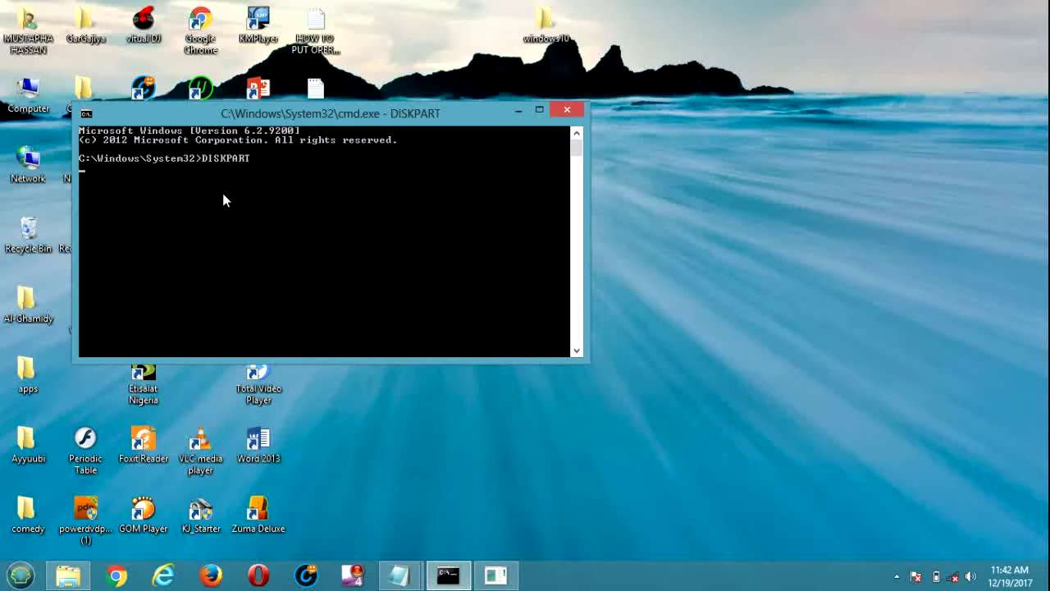
pyautogui.press('Return')
pyautogui.click(487, 563)
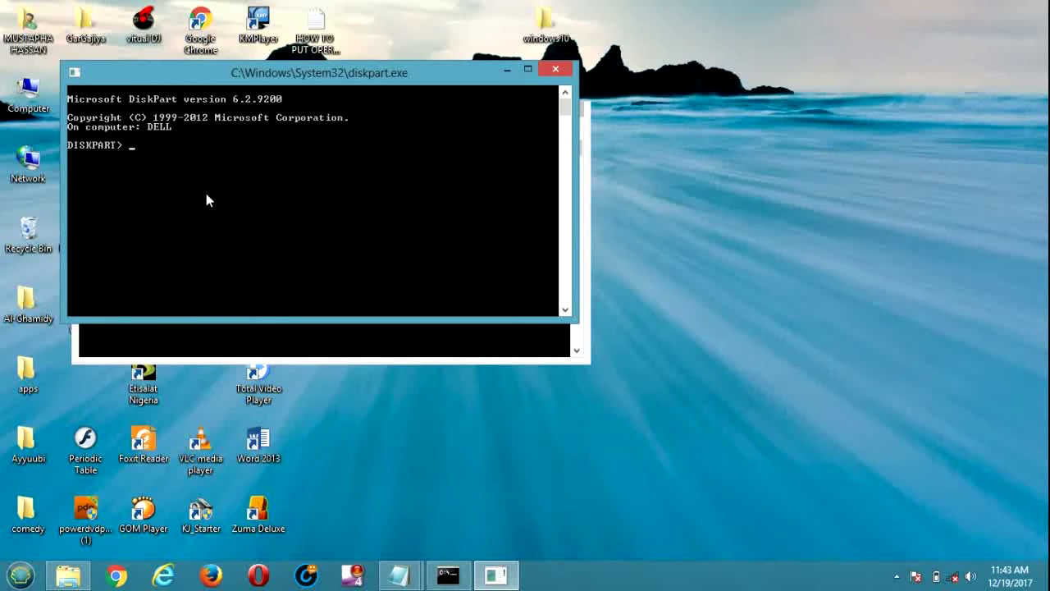
# Select disk 1 from DiskPart's list of disks and clean it.
pyautogui.write('list disk')
pyautogui.press('Return')
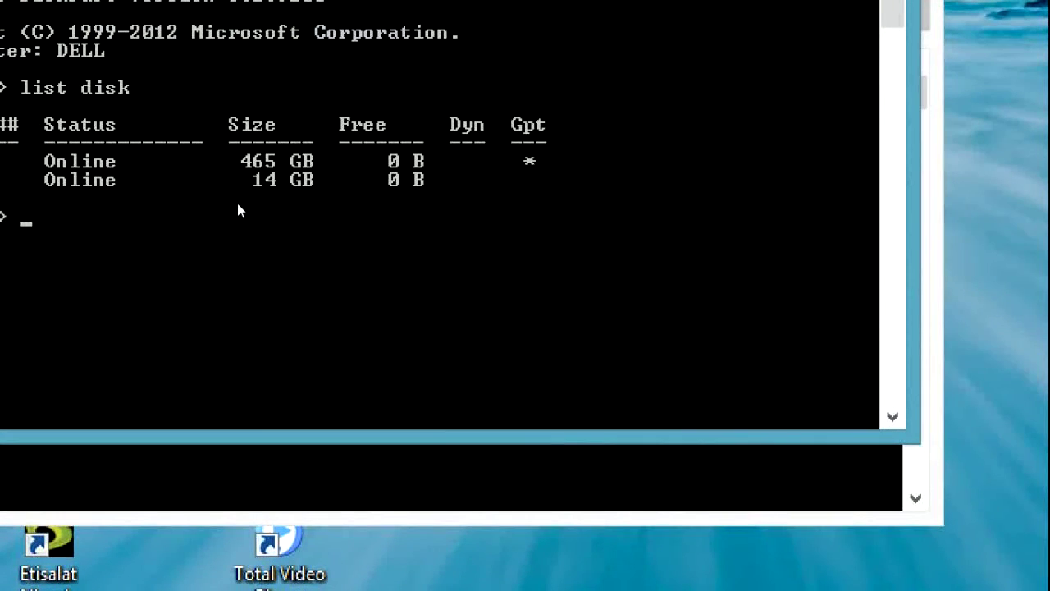
pyautogui.write('select disk')
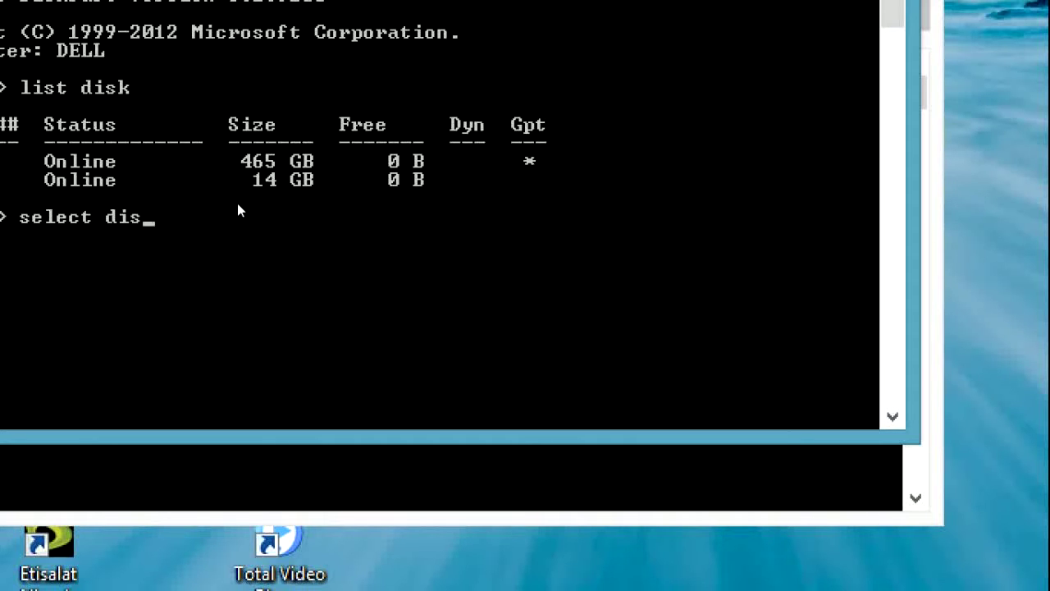
pyautogui.write(' 1')
pyautogui.press('Return')
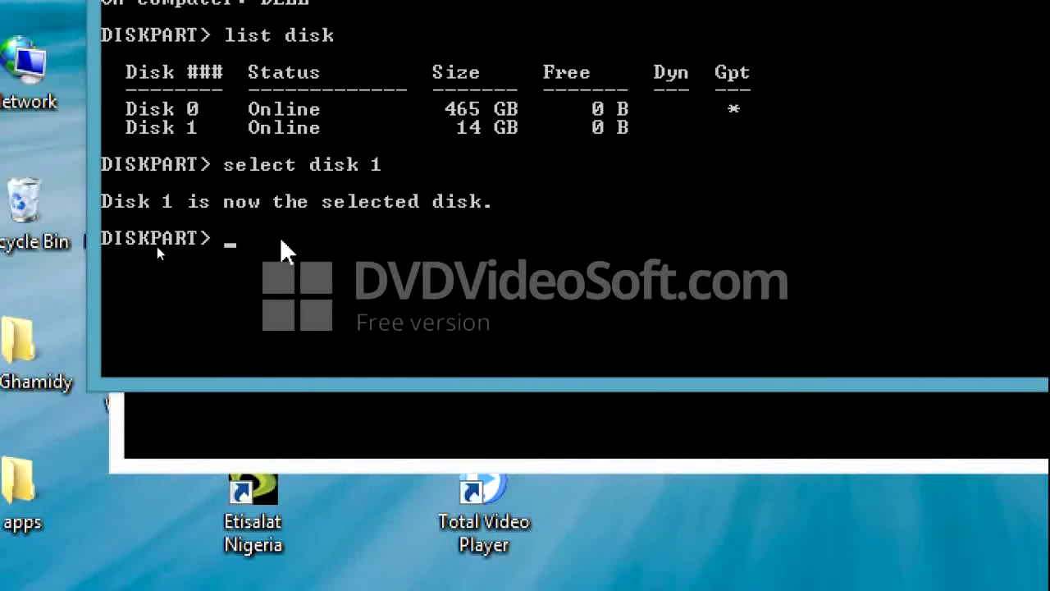
pyautogui.write('clear')
pyautogui.press('Return')
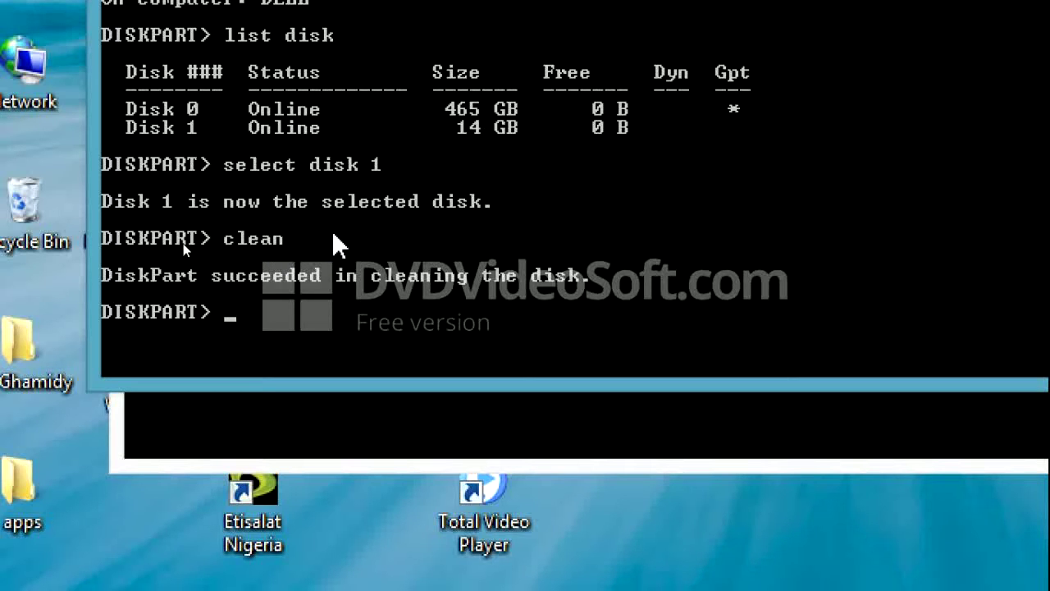
# Create a primary partition on the selected disk and mark it active.
pyautogui.write('create part')
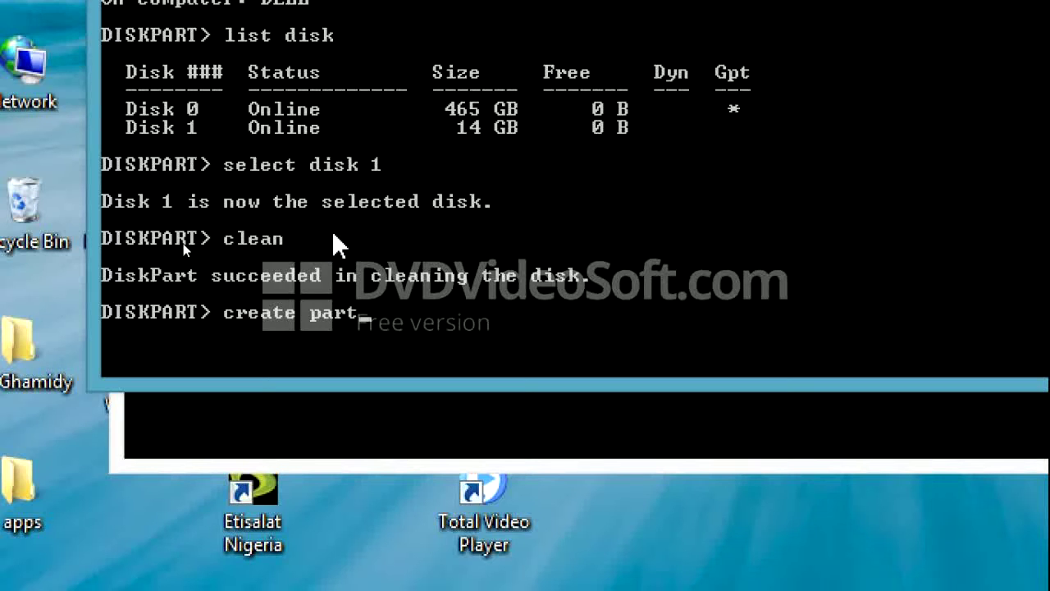
pyautogui.write('ition primary')
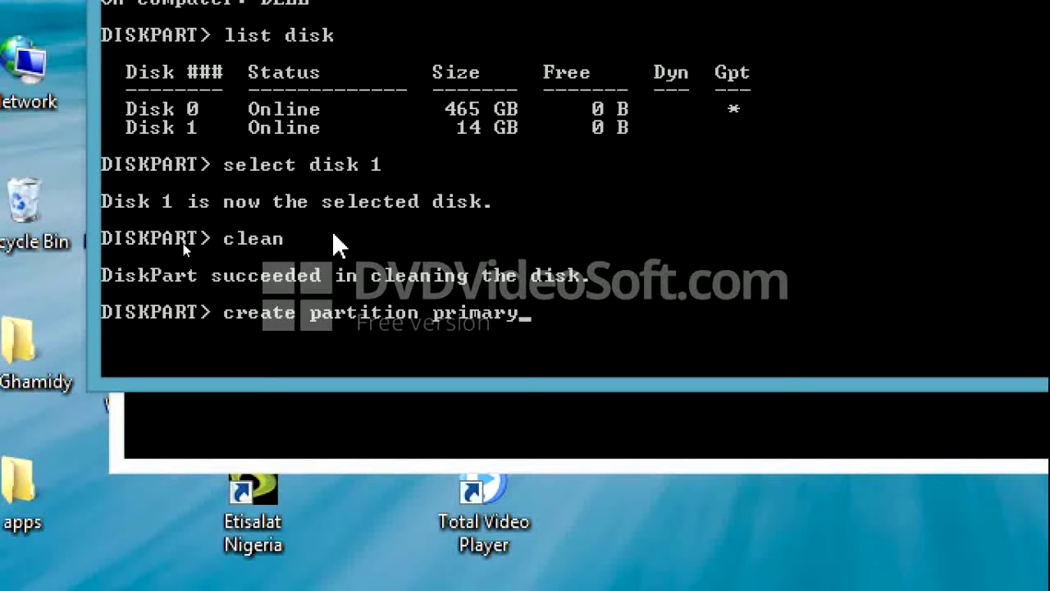
pyautogui.press('Return')
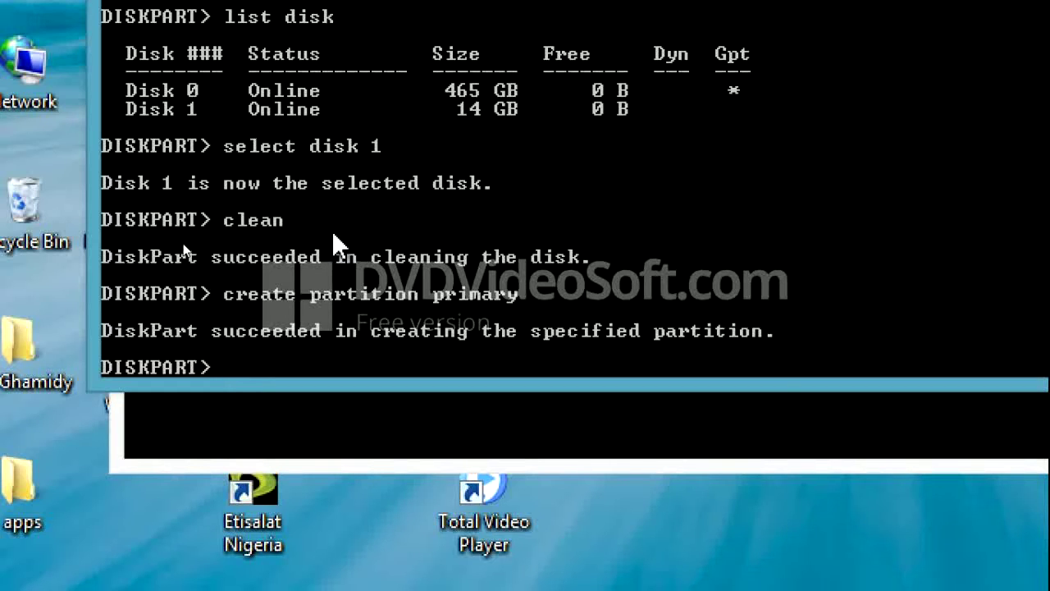
pyautogui.write('active')
pyautogui.press('Return')
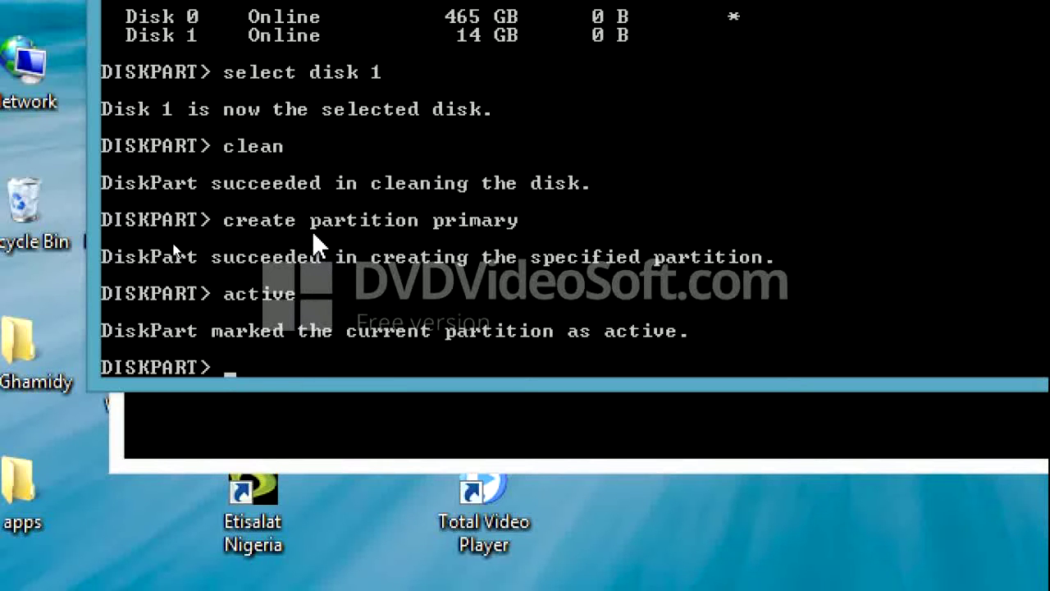
# Quick-format the new partition with the NTFS file system and assign it a drive letter.
pyautogui.write('format n')
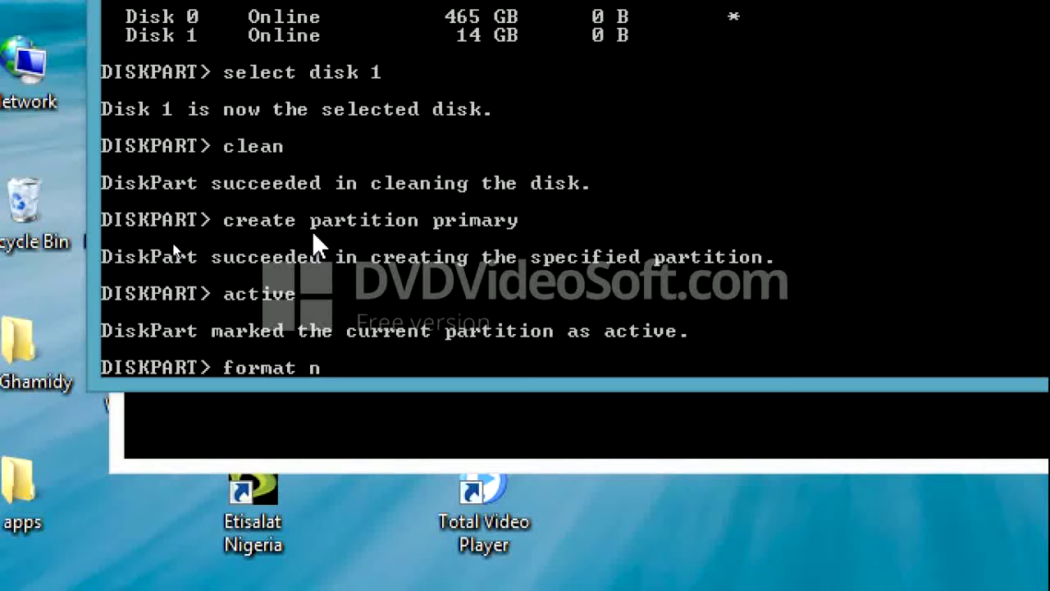
pyautogui.press('BackSpace')
pyautogui.write('fs=ntfs')
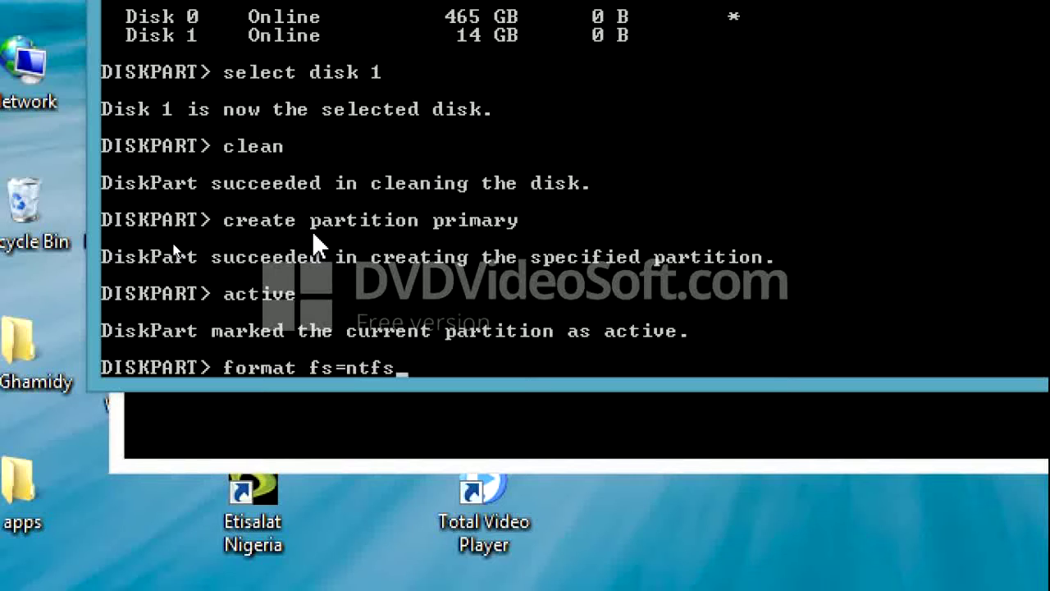
pyautogui.write(' quick')
pyautogui.press('Return')
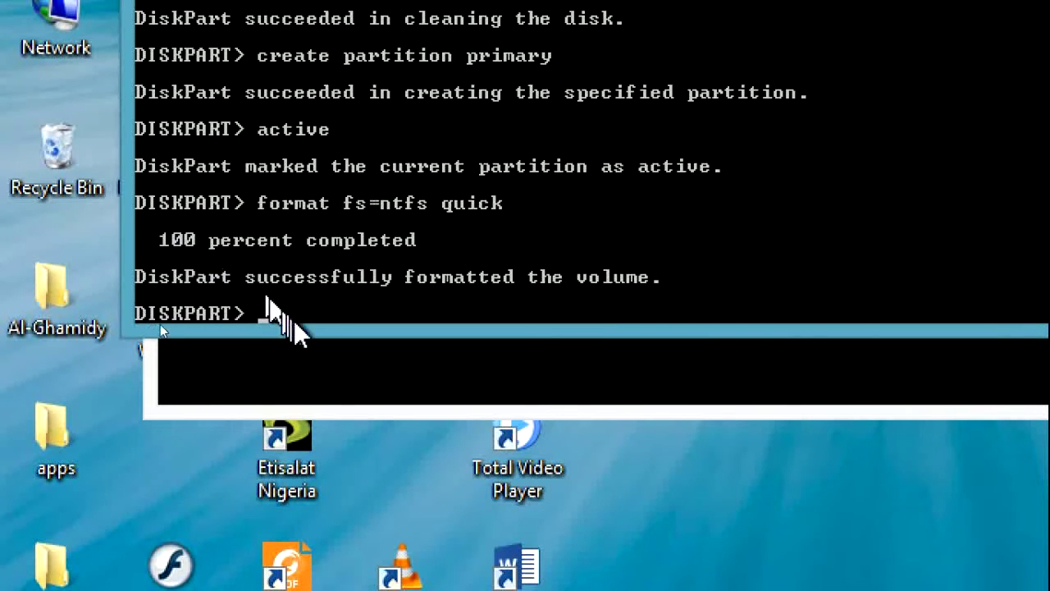
pyautogui.write('assign')
pyautogui.press('Return')
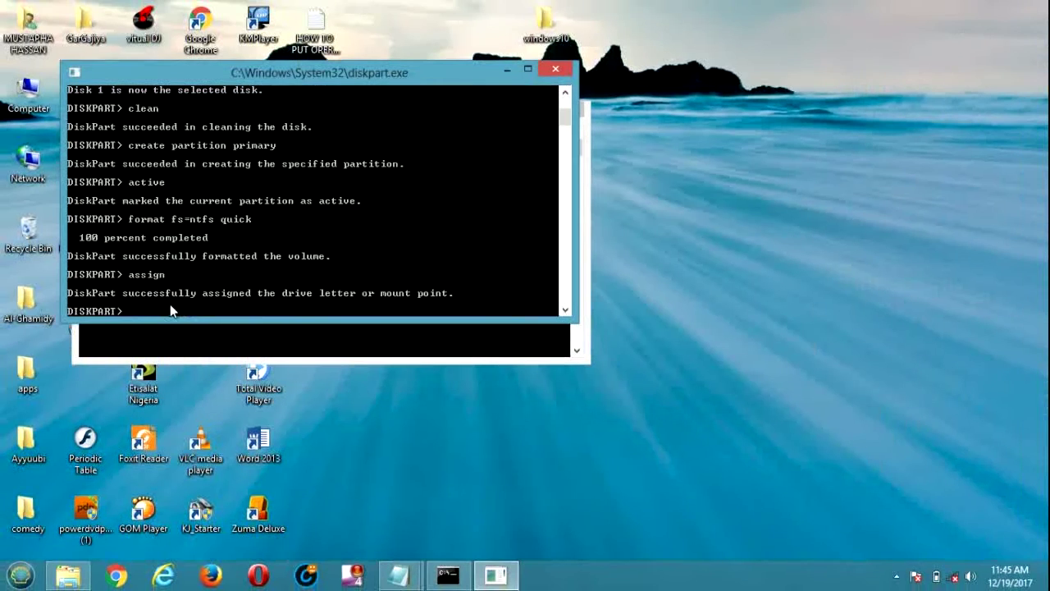
# Check the contents of Removable Disk (G:) in Computer and return to the drive overview.
pyautogui.click(38, 109)
pyautogui.doubleClick(39, 108)
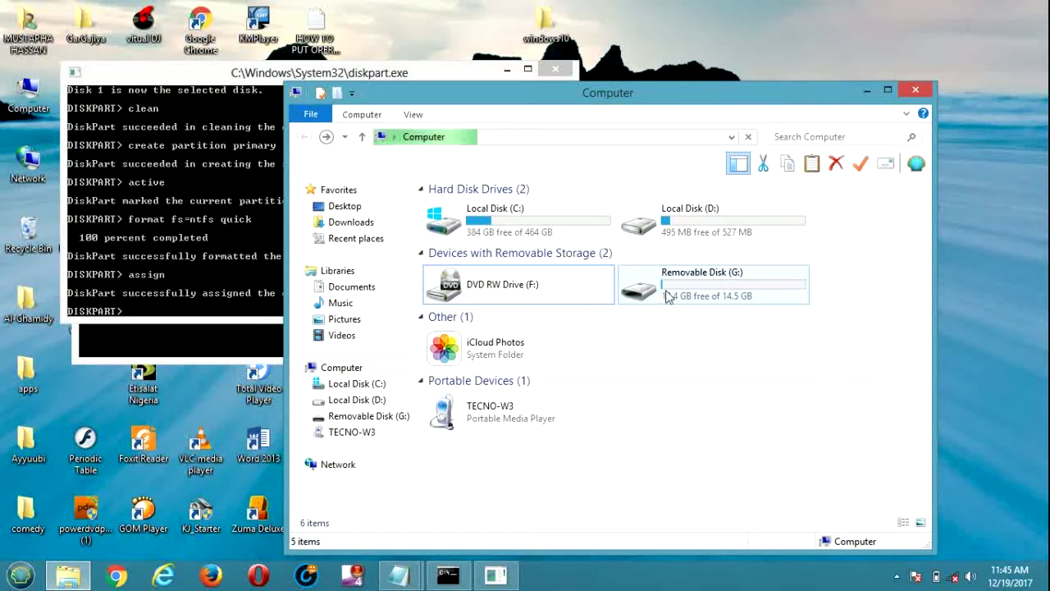
pyautogui.doubleClick(695, 296)
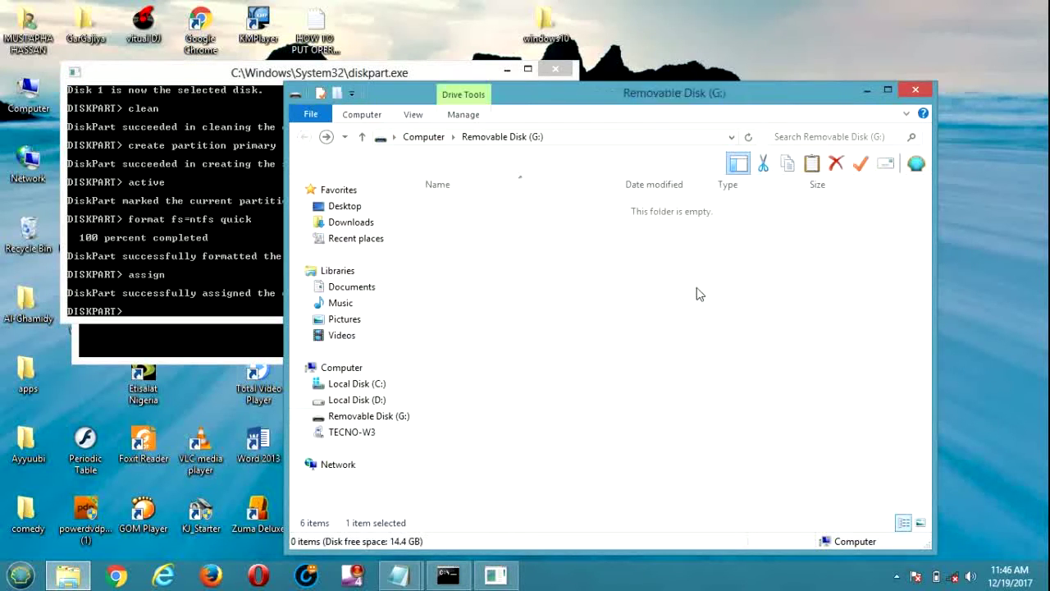
pyautogui.click(303, 137)
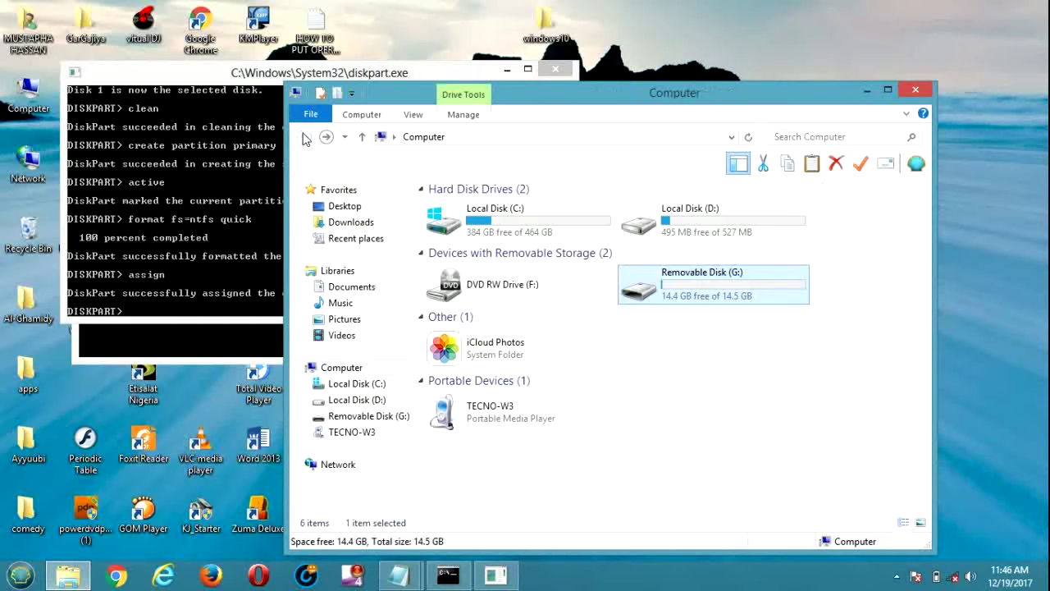
# Move the Computer window clear of the desktop's windows10 folder and open that folder.
pyautogui.moveTo(515, 100); pyautogui.dragTo(352, 156)
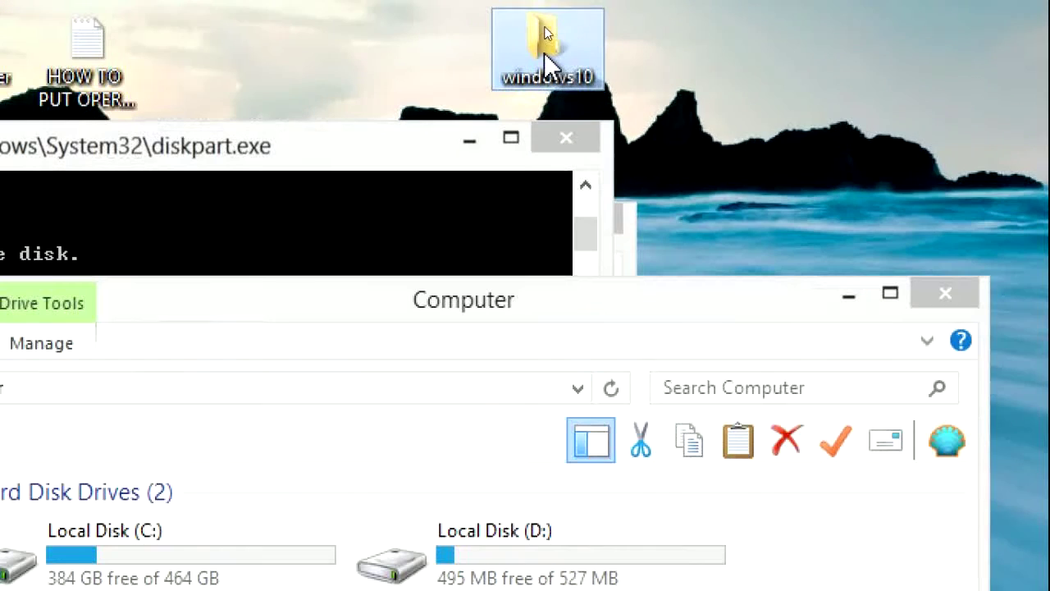
pyautogui.moveTo(545, 18)
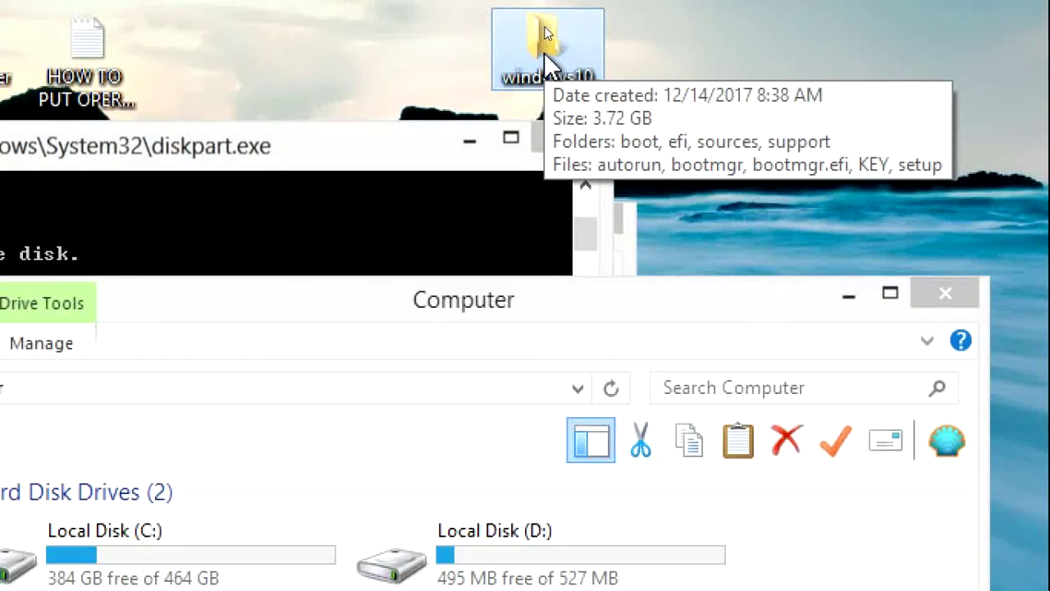
pyautogui.doubleClick(547, 49)
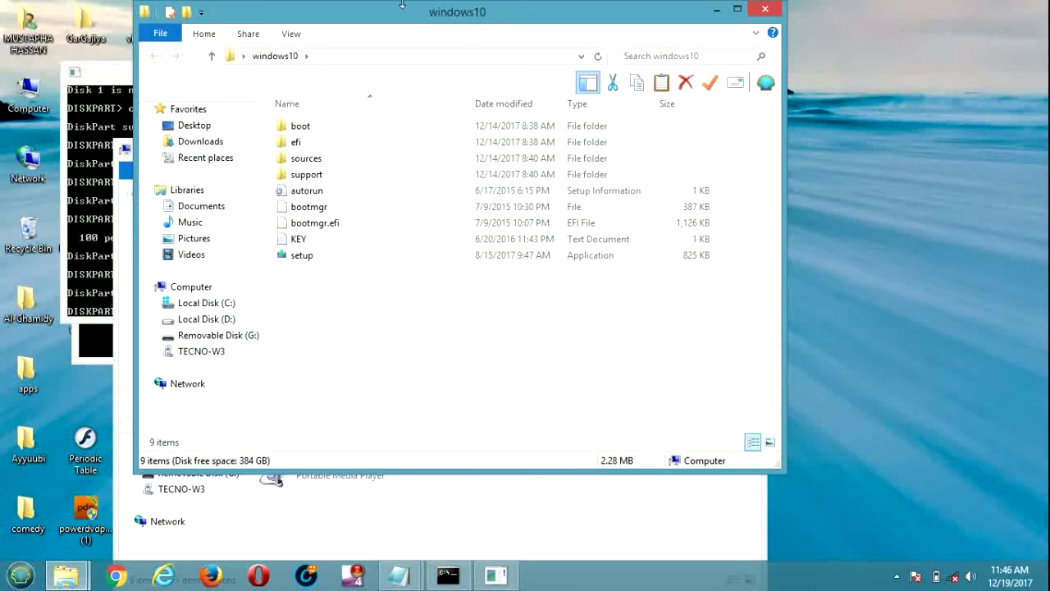
# Place the windows10 folder and Computer windows so both are accessible, and copy all of the folder's contents to Removable Disk (G:).
pyautogui.moveTo(416, 19); pyautogui.dragTo(109, 97)
pyautogui.moveTo(525, 159); pyautogui.dragTo(836, 114)
pyautogui.moveTo(167, 97); pyautogui.dragTo(477, 92)
pyautogui.click(294, 237)
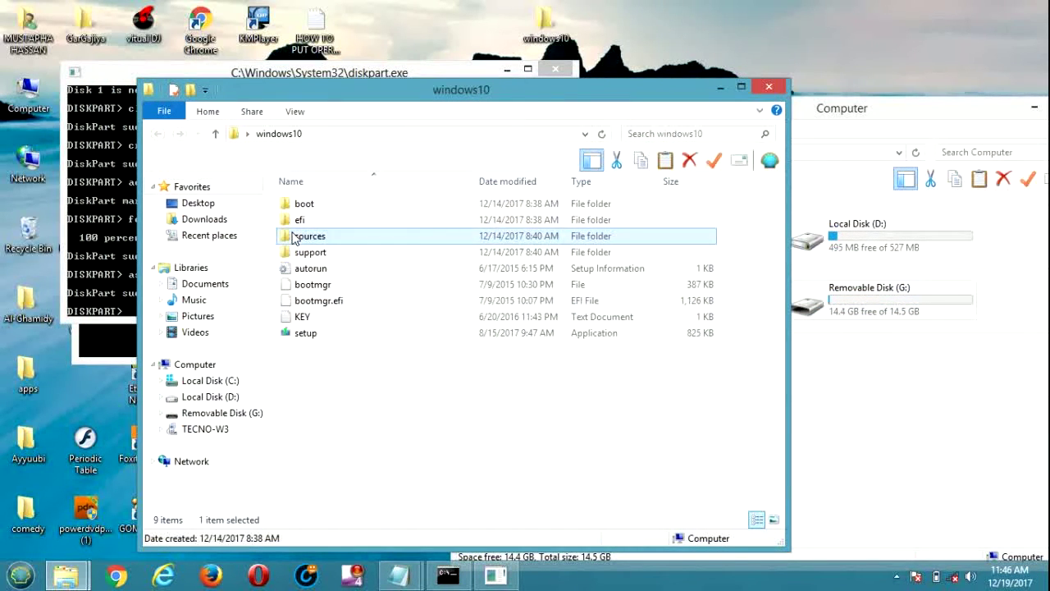
pyautogui.hotkey('ctrl', 'a')
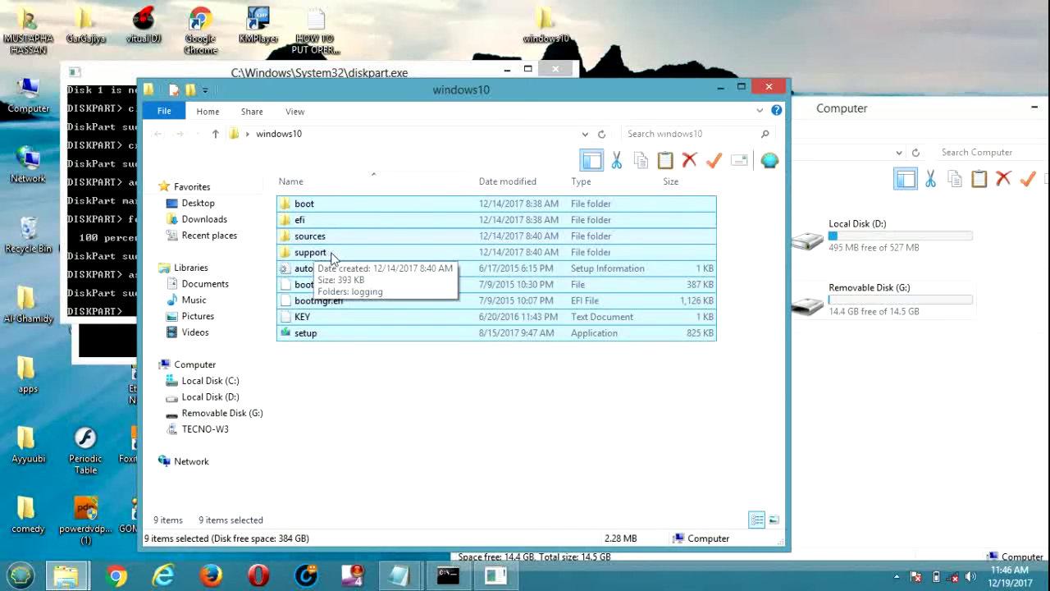
pyautogui.moveTo(335, 259); pyautogui.dragTo(885, 320)
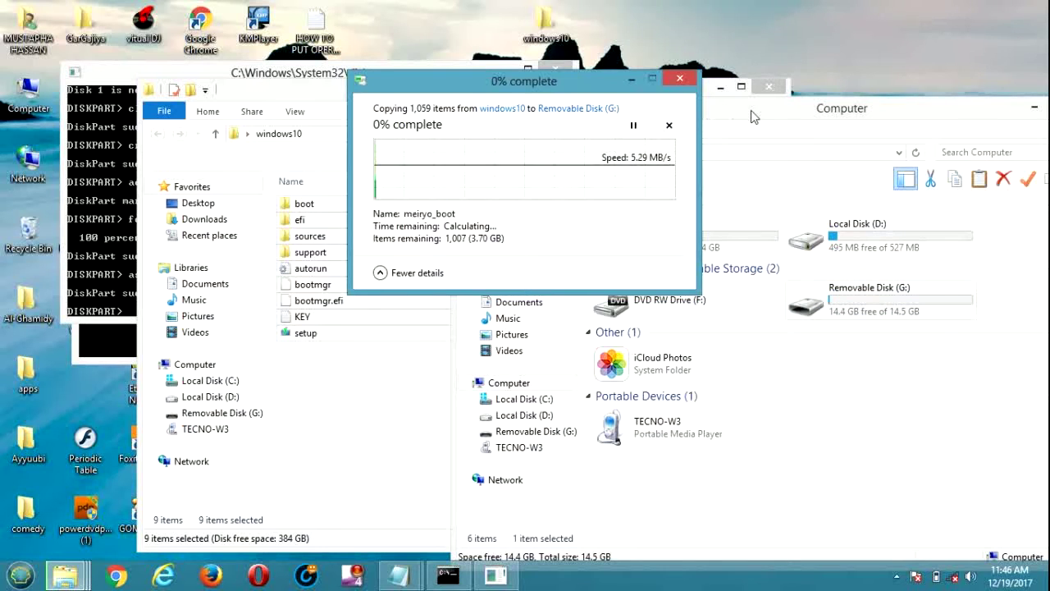
# Close the windows10 folder window and move the Computer window clear of the copy progress details.
pyautogui.click(768, 86)
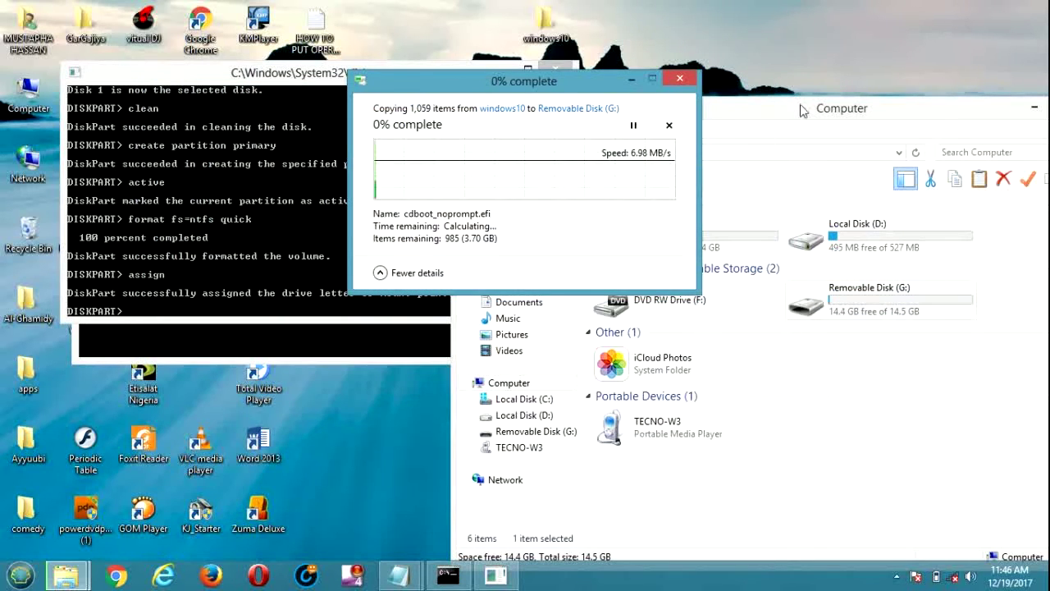
pyautogui.click(804, 111)
pyautogui.moveTo(804, 111); pyautogui.dragTo(525, 205)
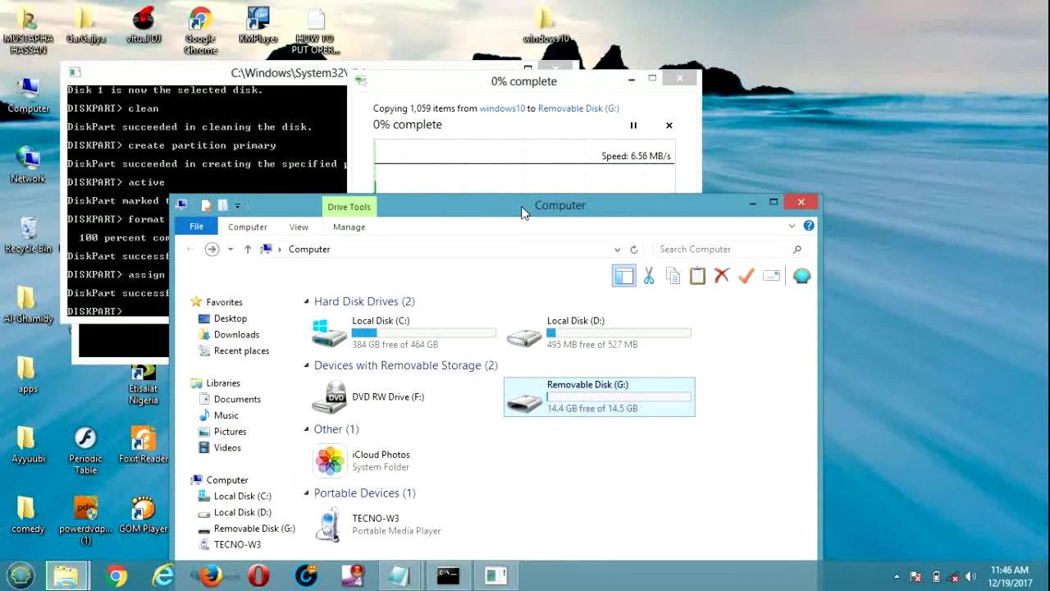
pyautogui.moveTo(522, 212); pyautogui.dragTo(524, 211)
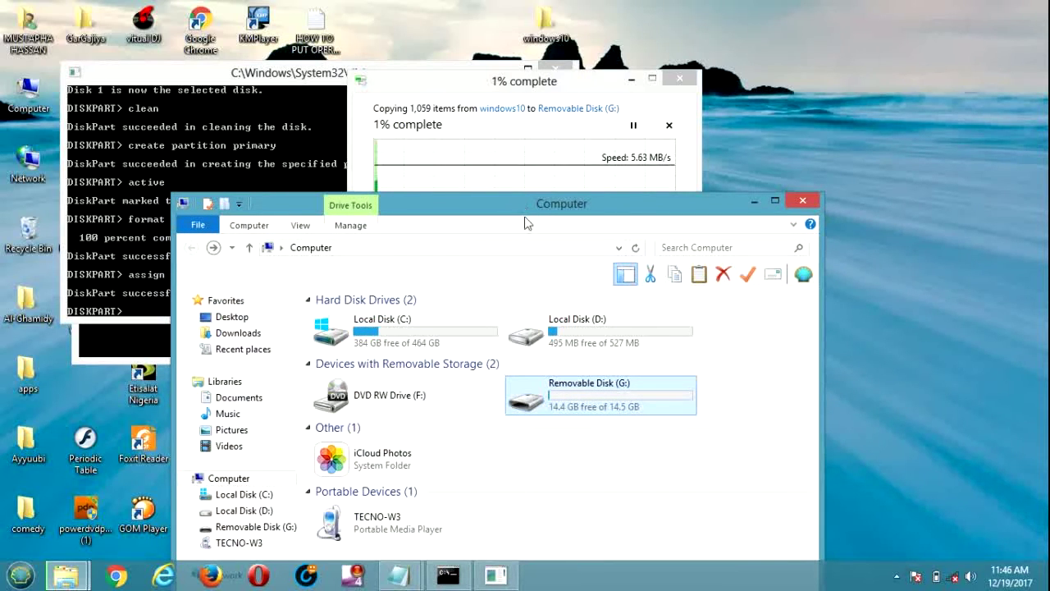
pyautogui.moveTo(548, 216); pyautogui.dragTo(551, 302)
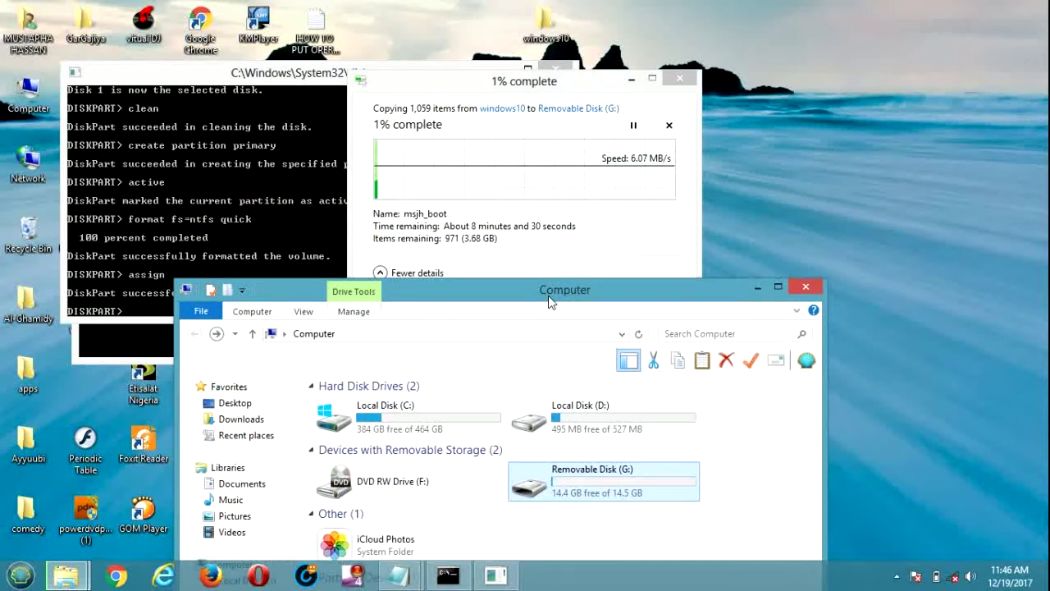
# Bring the copy progress window forward and resume the paused copy to Removable Disk (G:).
pyautogui.click(481, 99)
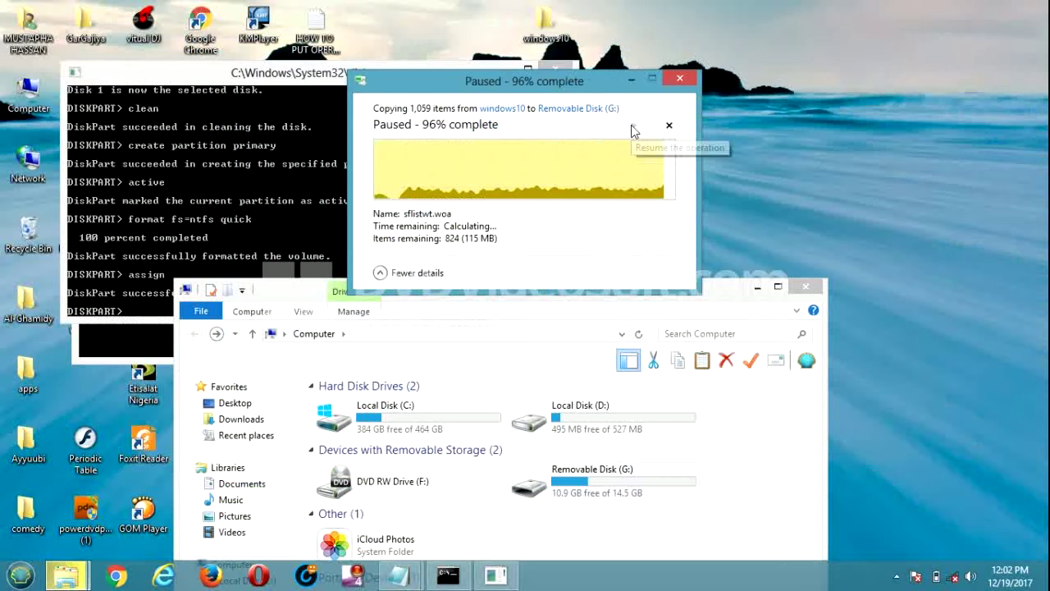
pyautogui.click(632, 125)
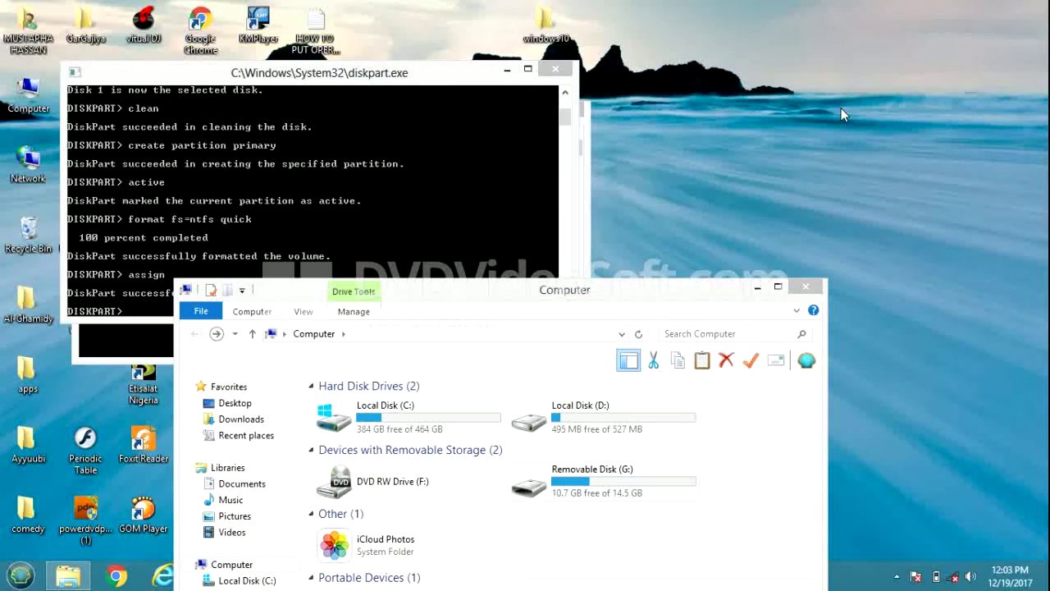
# Try the finish command in the DiskPart window and quit DiskPart with exit.
pyautogui.click(462, 74)
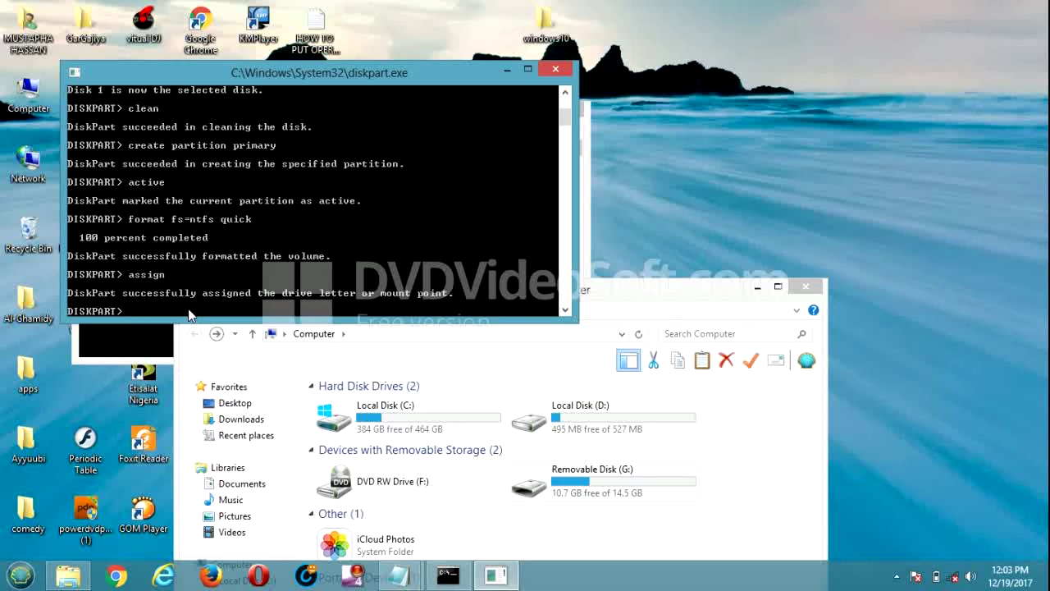
pyautogui.write('f')
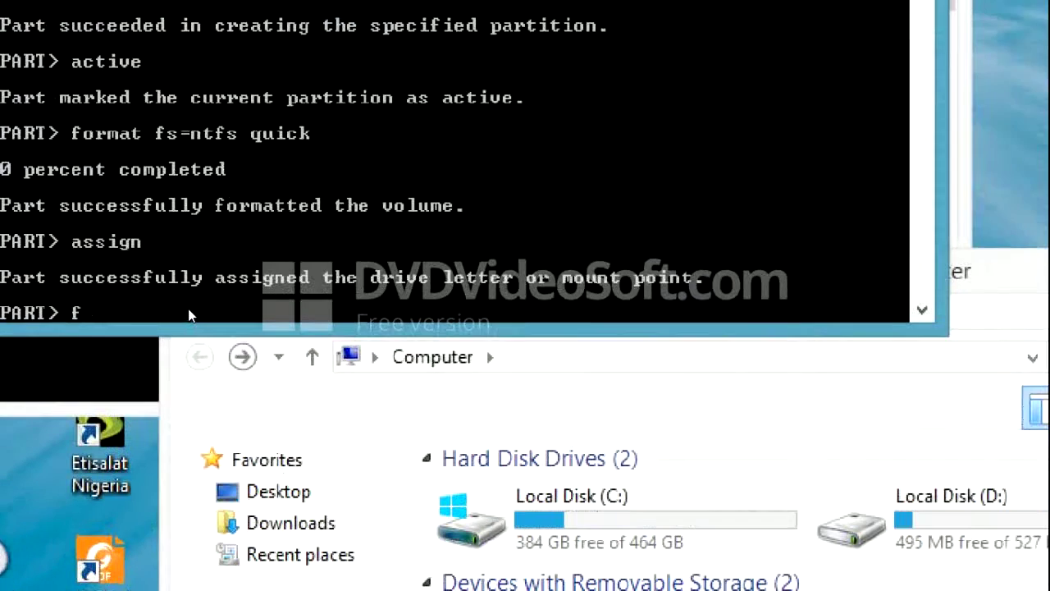
pyautogui.write('inish')
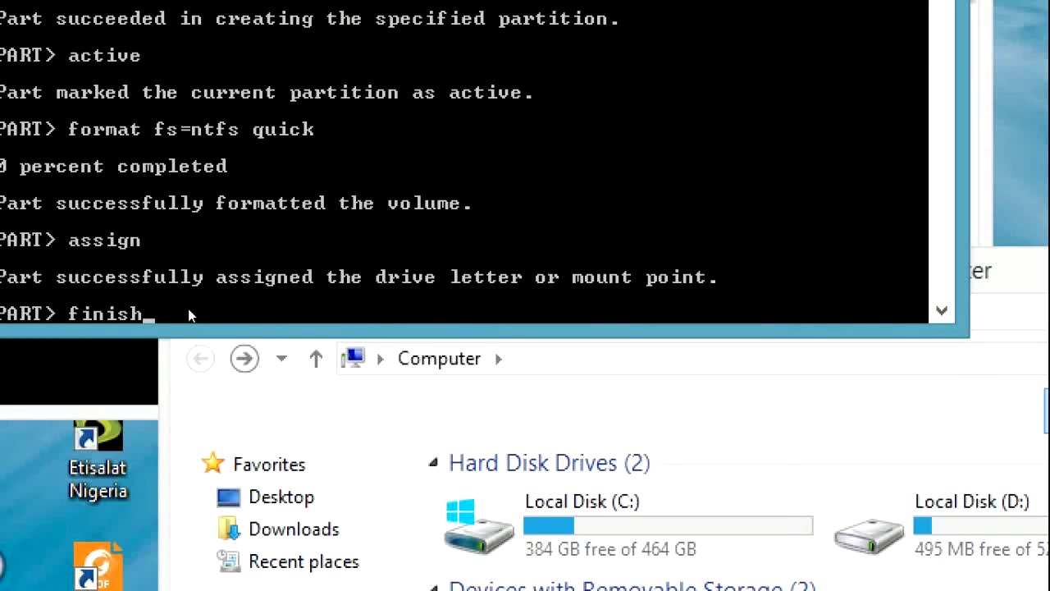
pyautogui.press('Return')
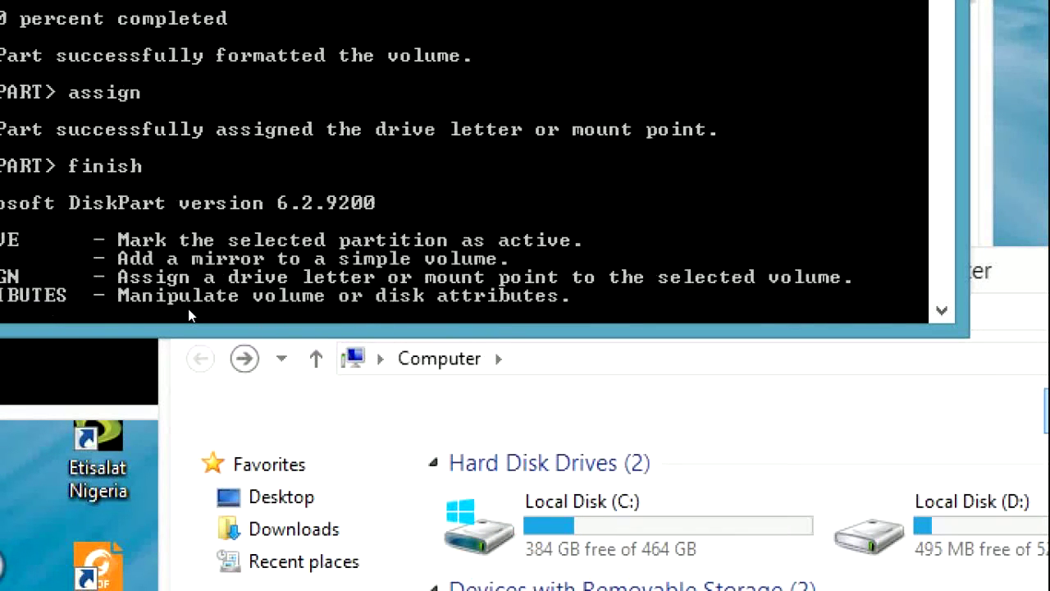
pyautogui.write('exi')
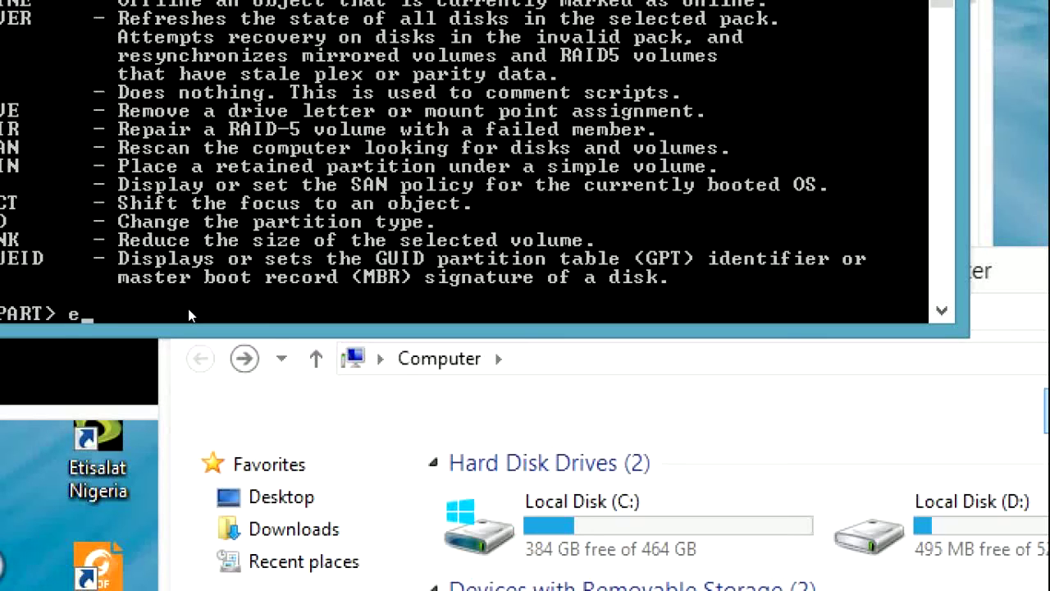
pyautogui.write('t')
pyautogui.press('Return')
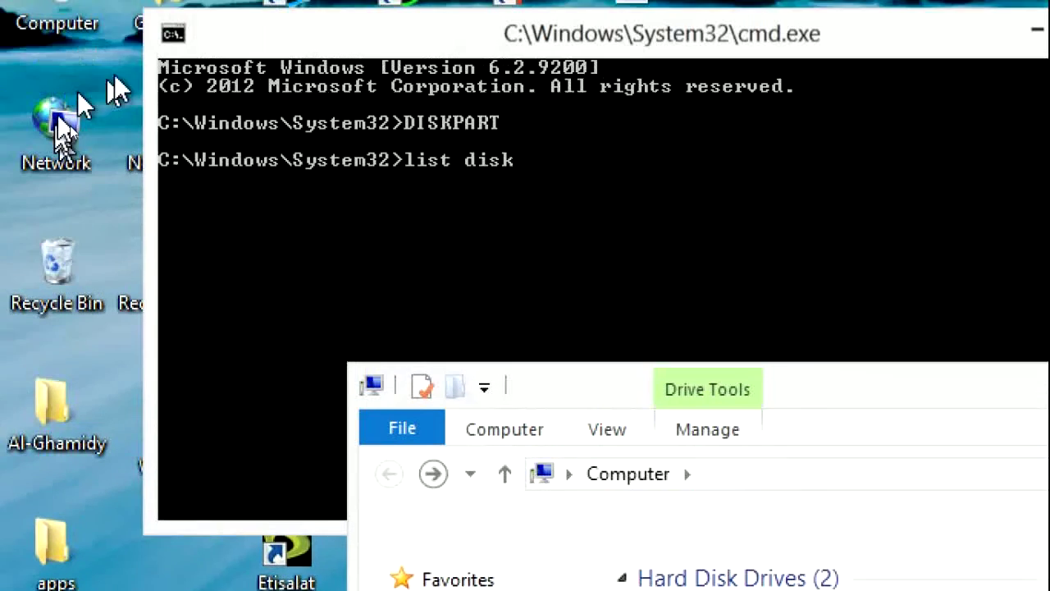
# Replace the pending list disk entry in the Command Prompt with finish, run it, and close the prompt with exit.
pyautogui.click(576, 187)
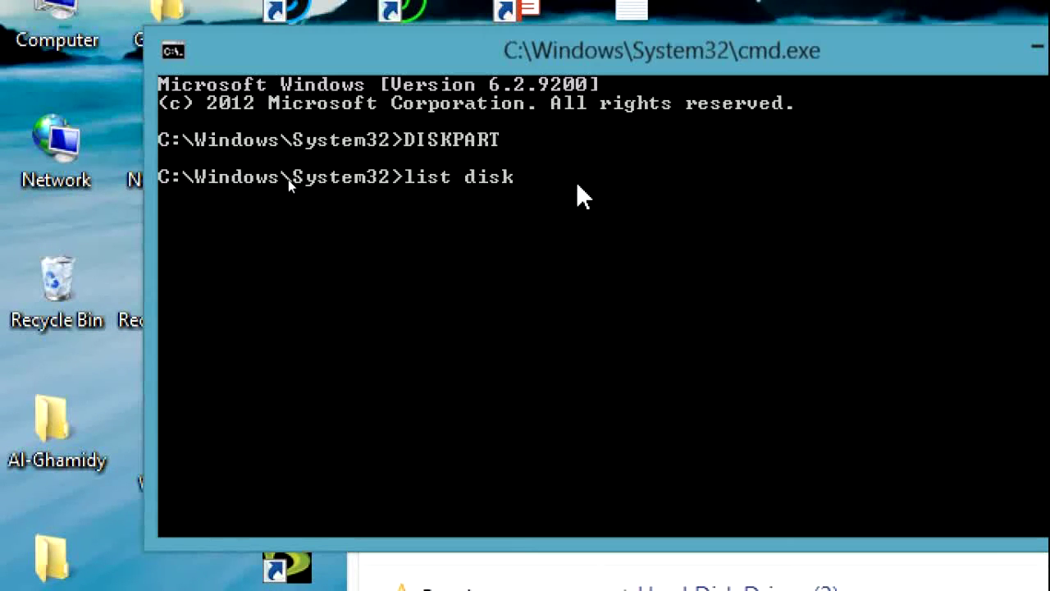
pyautogui.press('BackSpace')
pyautogui.press('BackSpace')
pyautogui.press('BackSpace')
pyautogui.press('BackSpace')
pyautogui.press('BackSpace')
pyautogui.press('BackSpace')
pyautogui.press('BackSpace')
pyautogui.press('BackSpace')
pyautogui.press('BackSpace')
pyautogui.write('f')
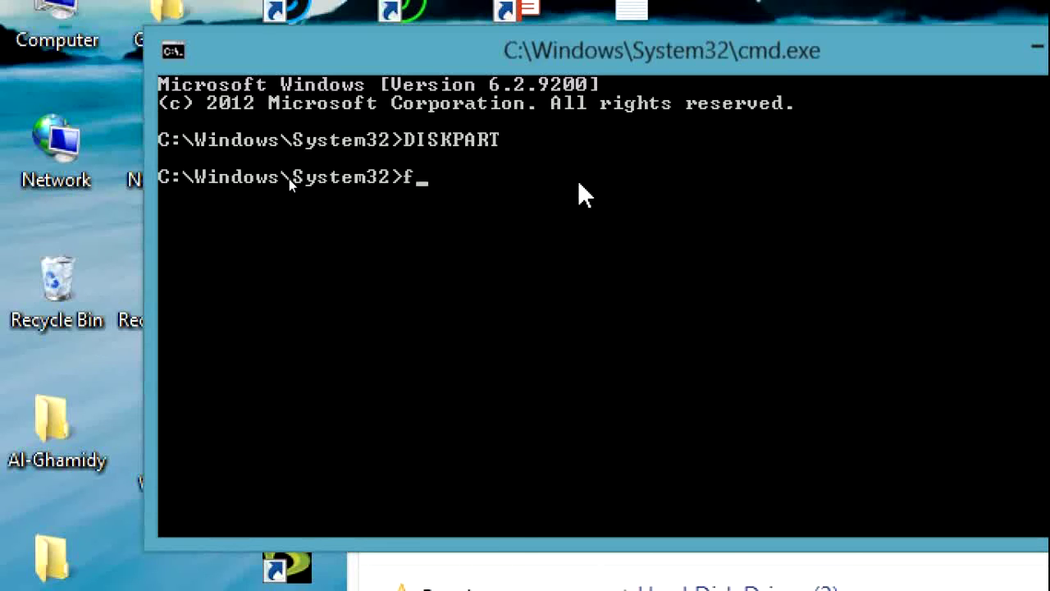
pyautogui.write('inish')
pyautogui.press('Return')
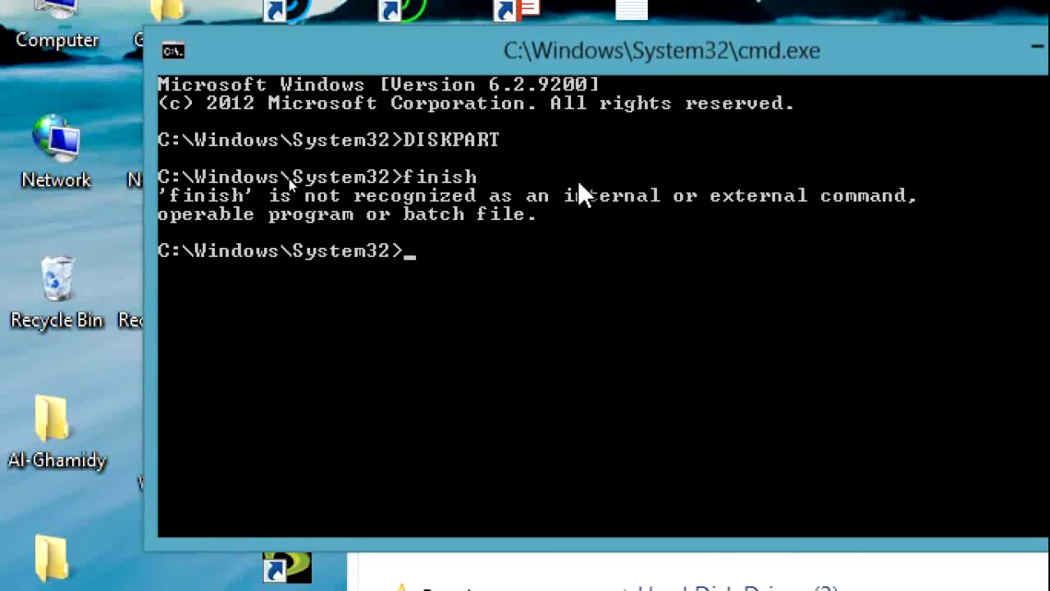
pyautogui.write('exit')
pyautogui.press('Return')
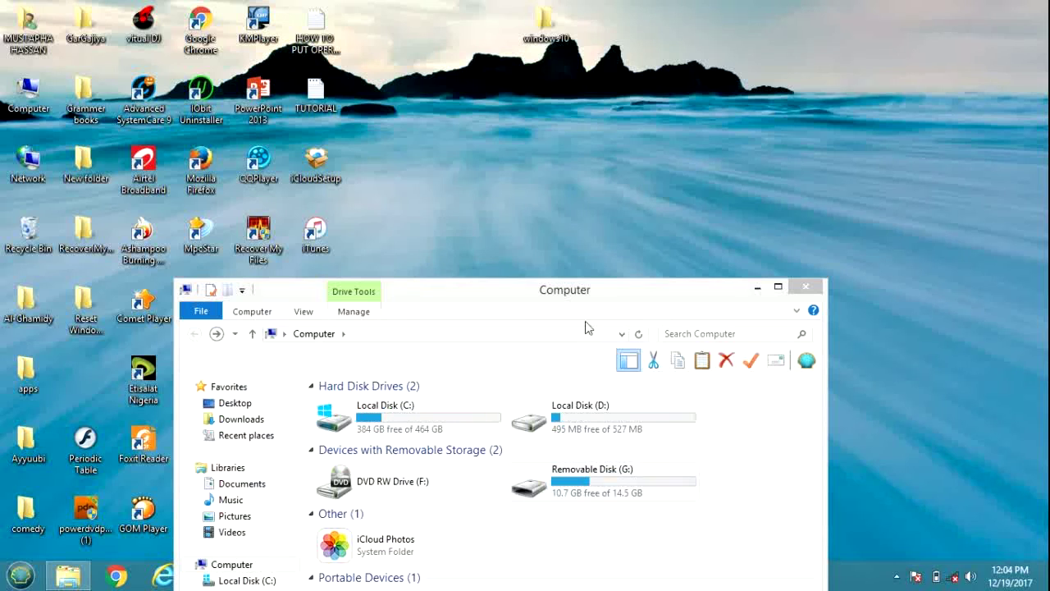
# Move the Computer window into full view and examine Removable Disk (G:)'s drive icon and free space.
pyautogui.moveTo(587, 295); pyautogui.dragTo(575, 158)
pyautogui.click(555, 350)
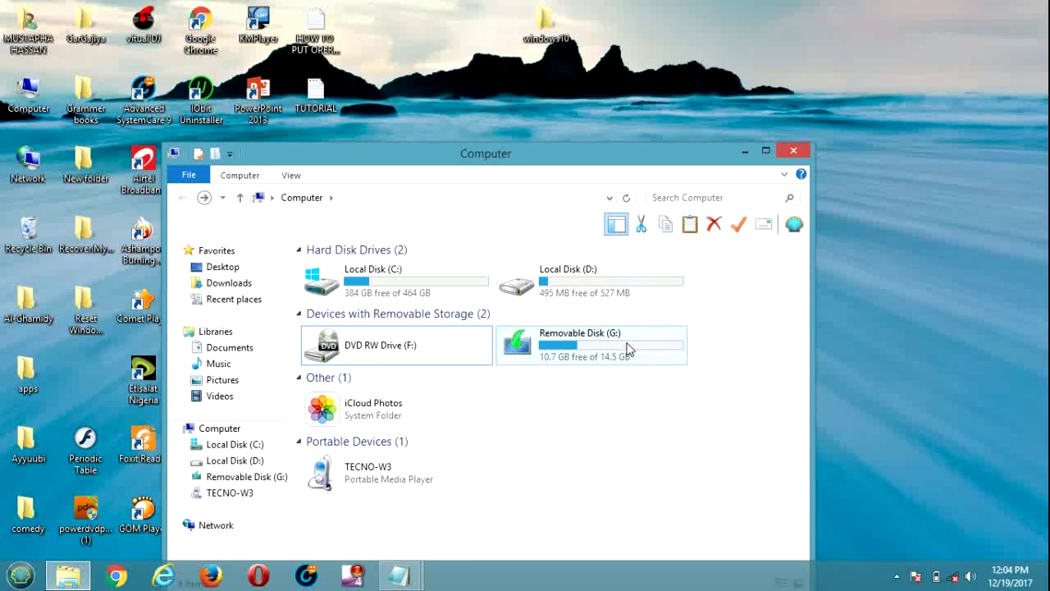
pyautogui.moveTo(628, 349)
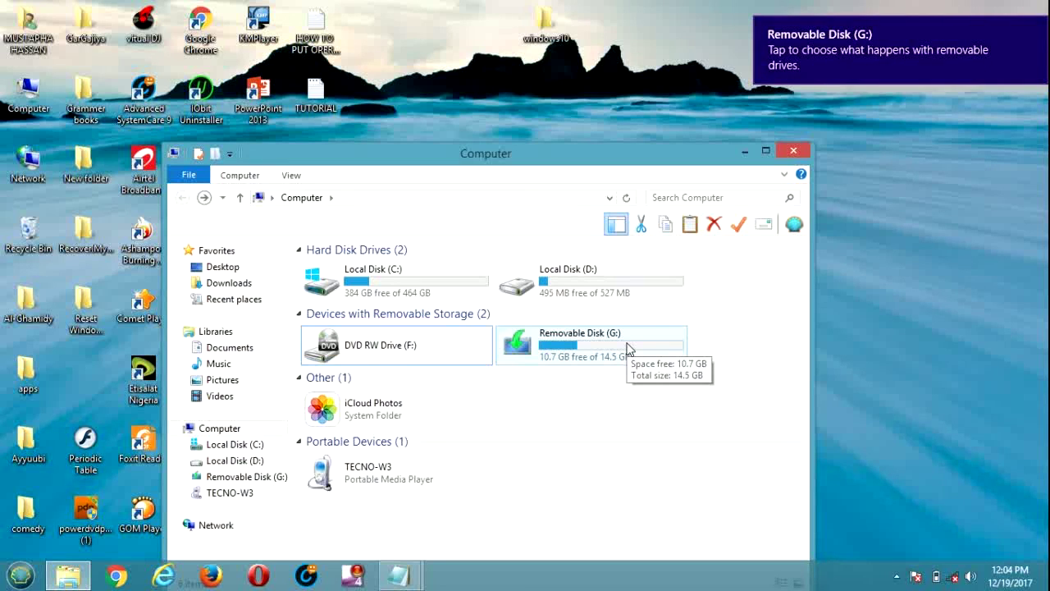
pyautogui.click(900, 578)
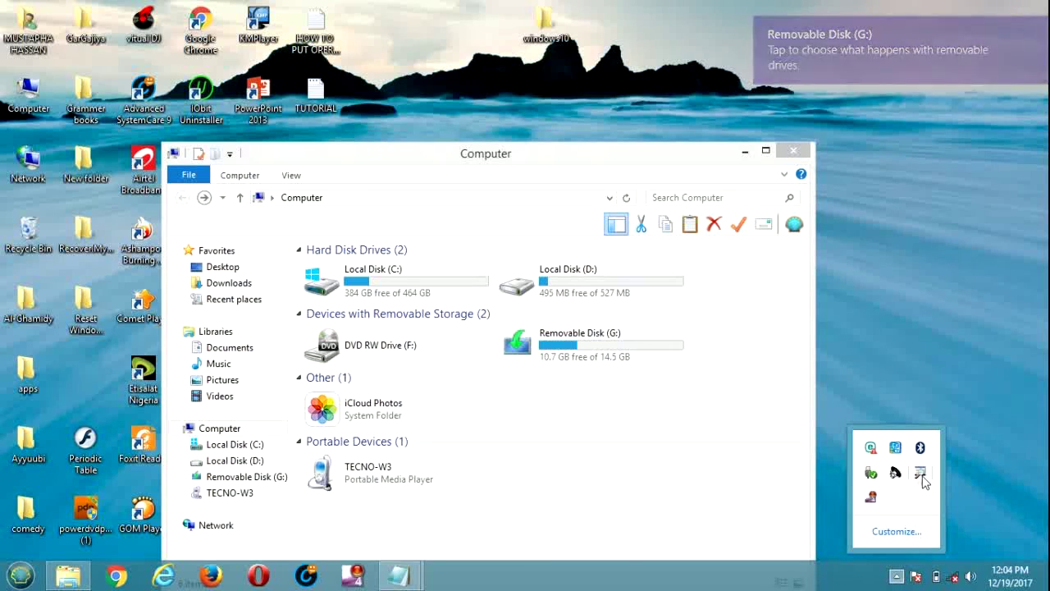
pyautogui.rightClick(873, 496)
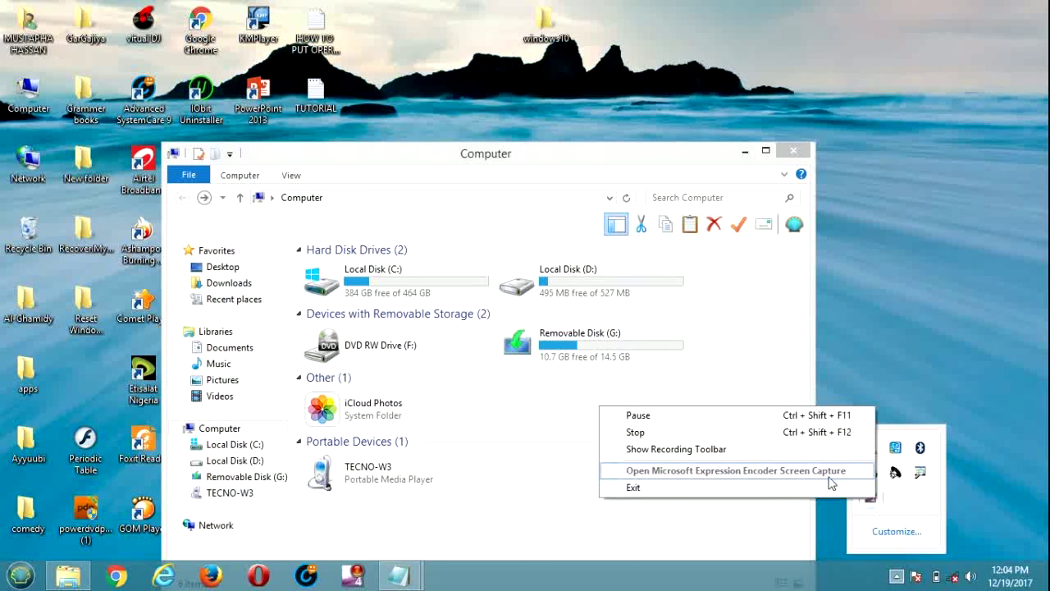
pyautogui.click(773, 432)
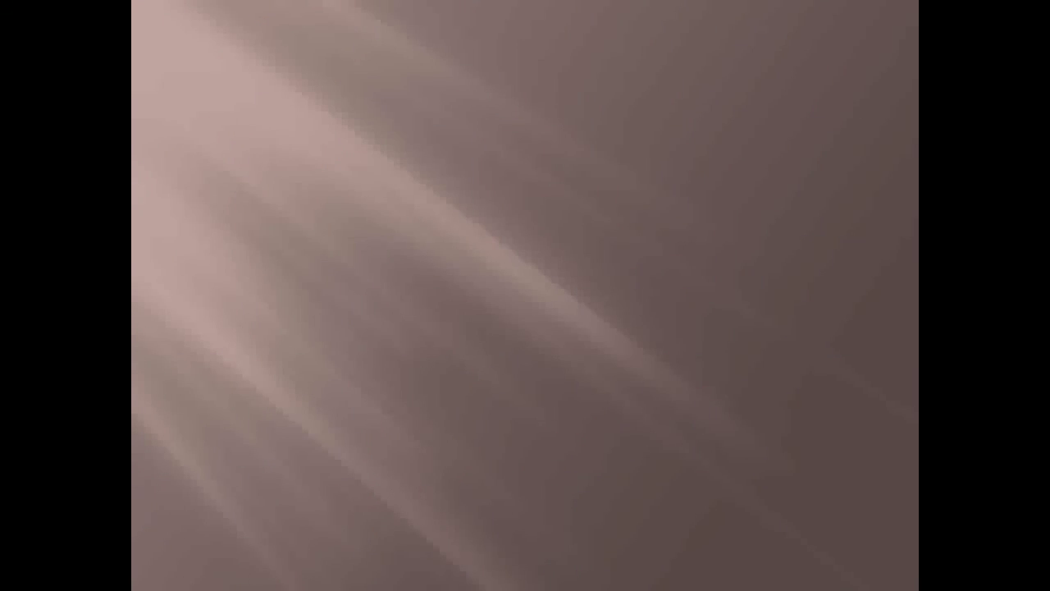